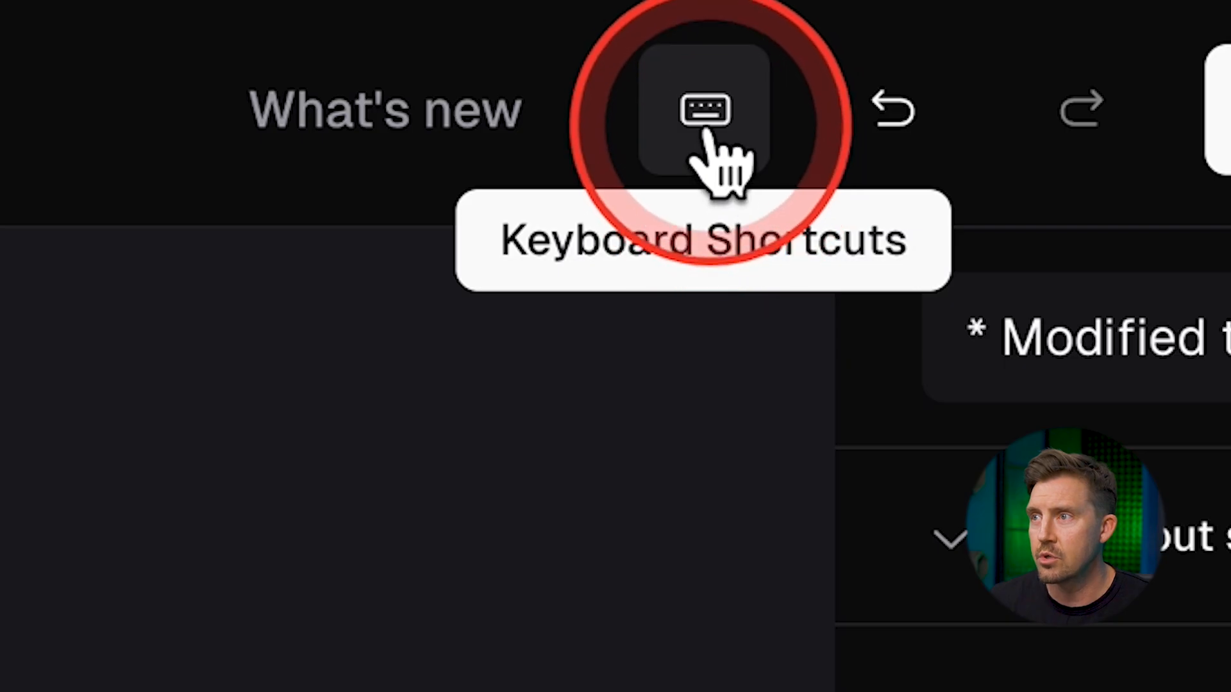
Step: Open the keyboard shortcuts reference, review the timeline commands for Windows and macOS, and close it
click(708, 132)
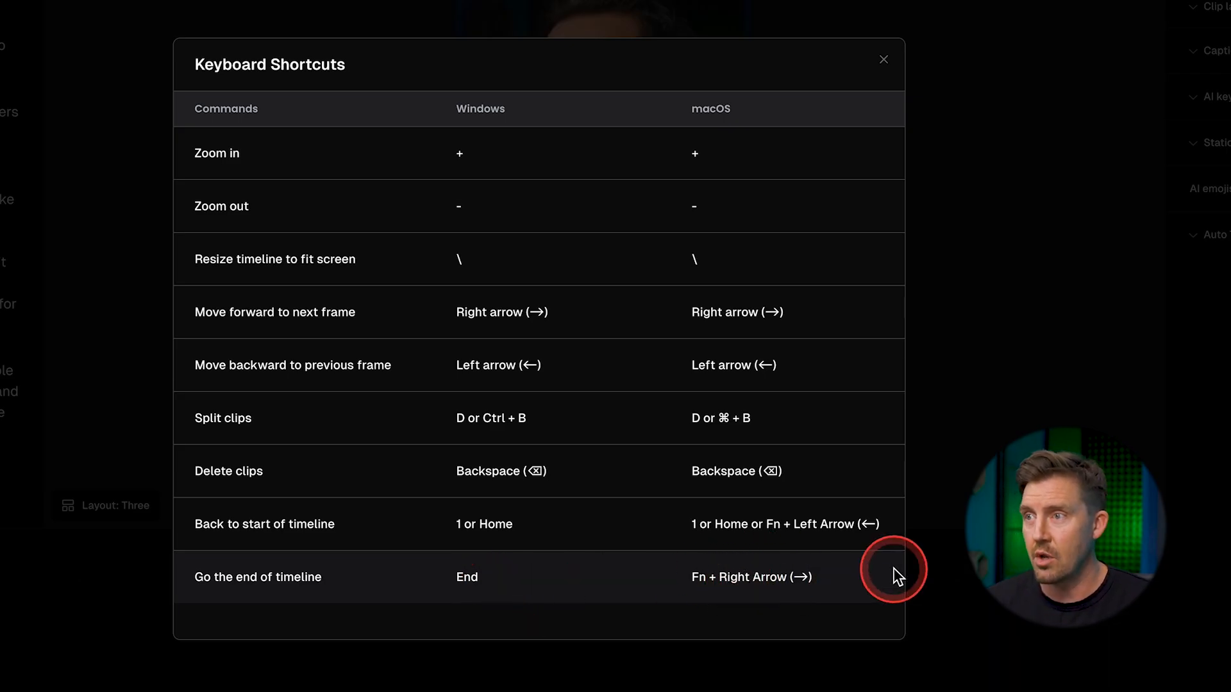
click(883, 61)
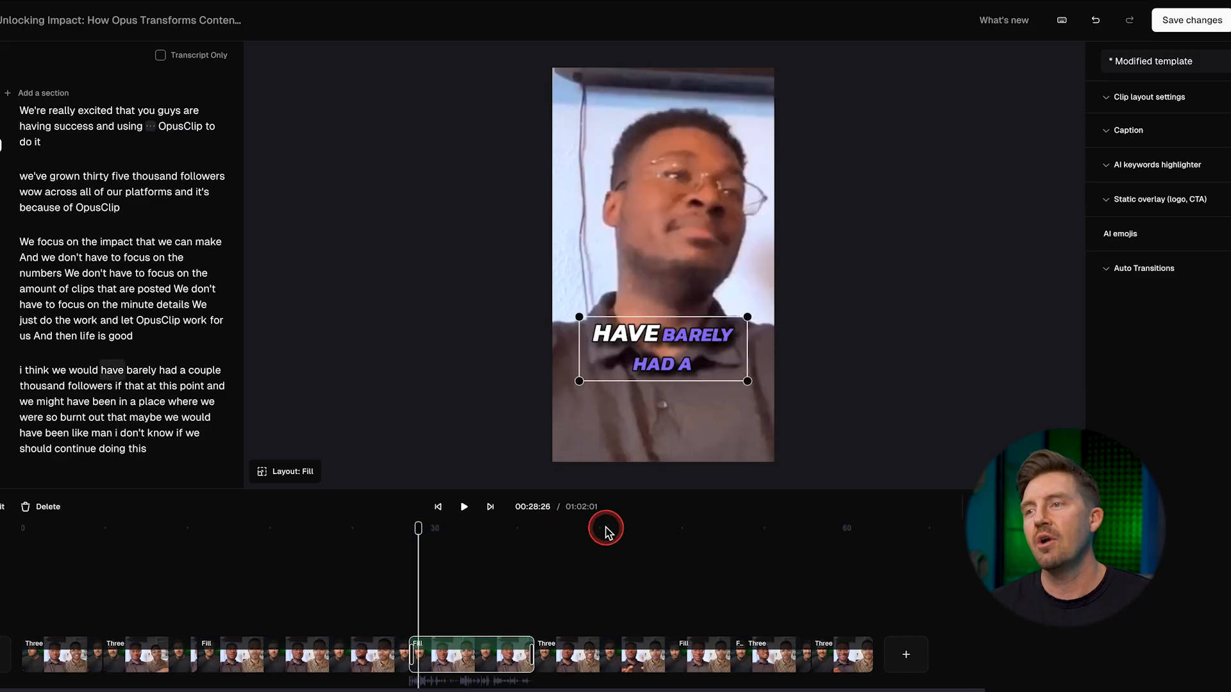
Step: Scrub through the timeline, jumping the playhead between the middle, the start and the end of the video
click(606, 530)
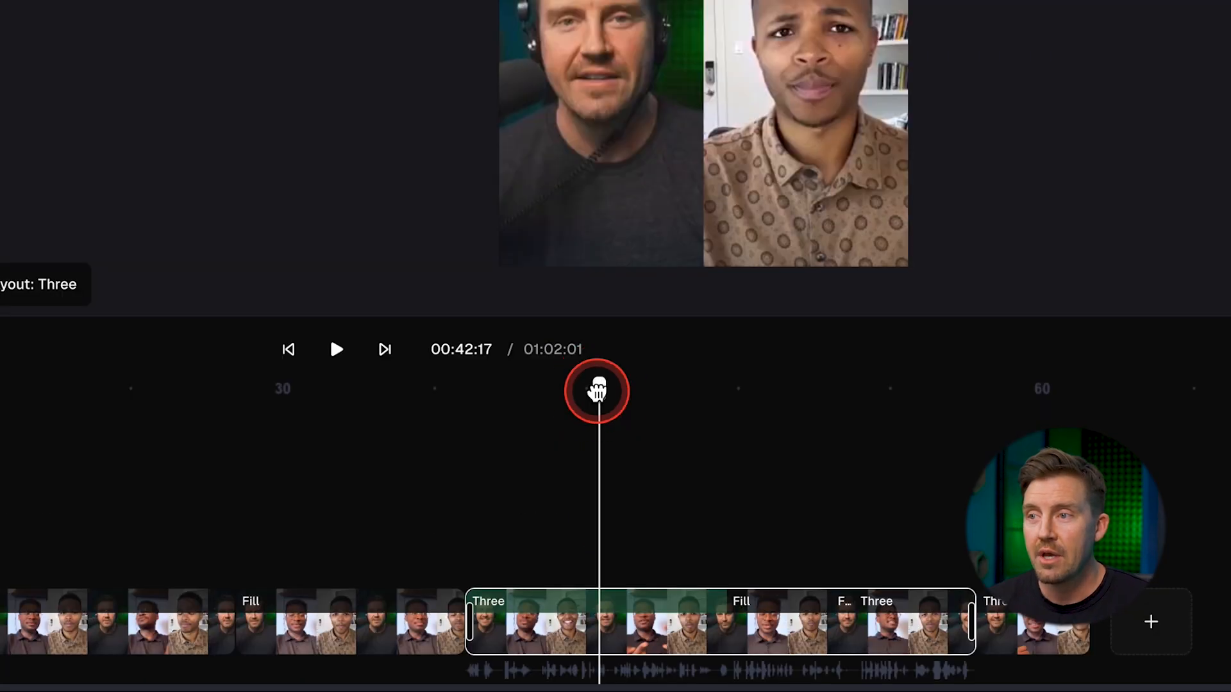
drag(605, 529, 25, 544)
click(25, 544)
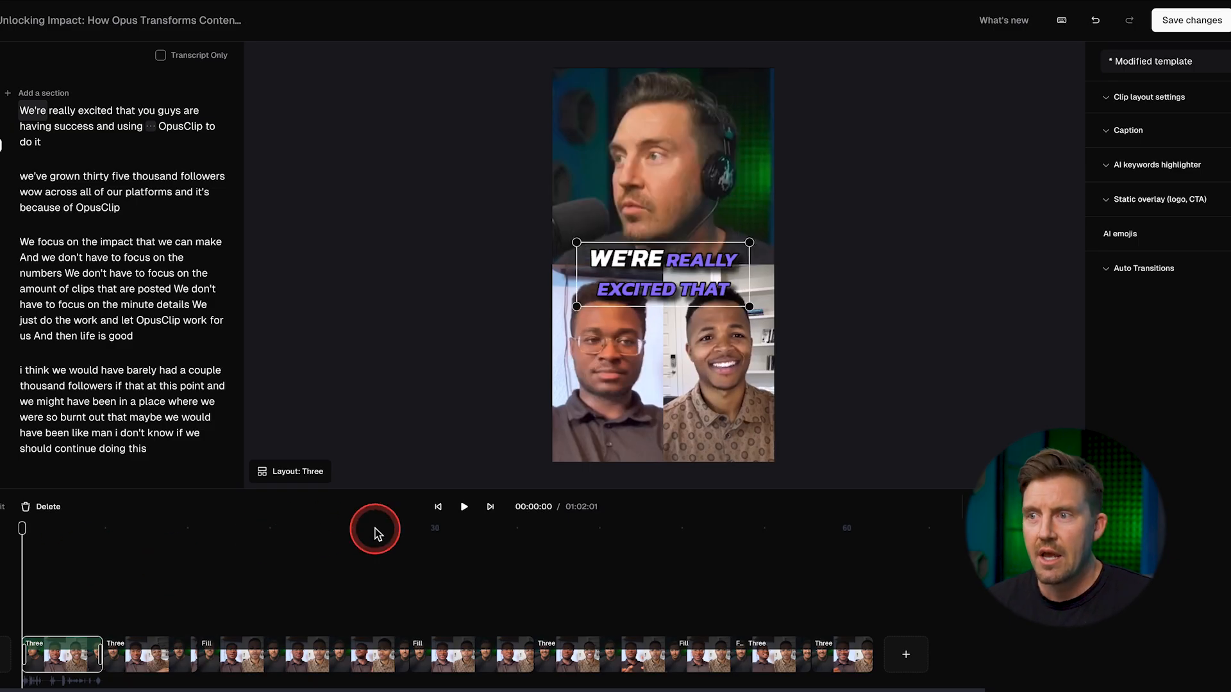
click(481, 551)
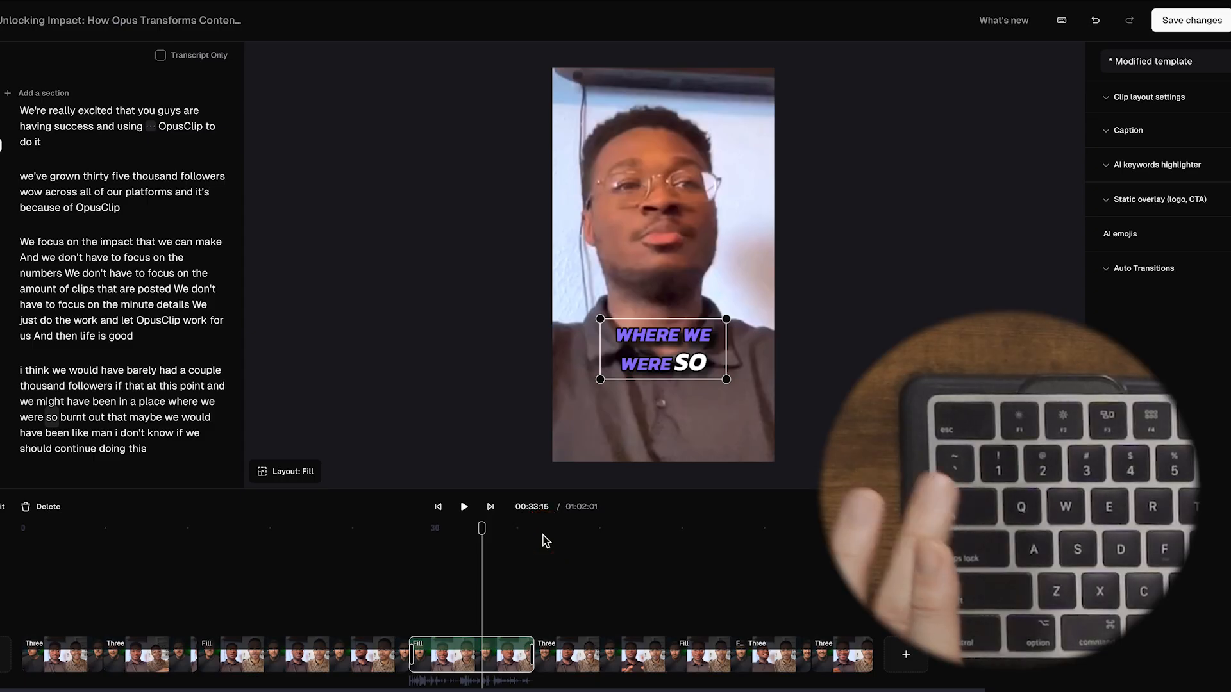
key(Tab)
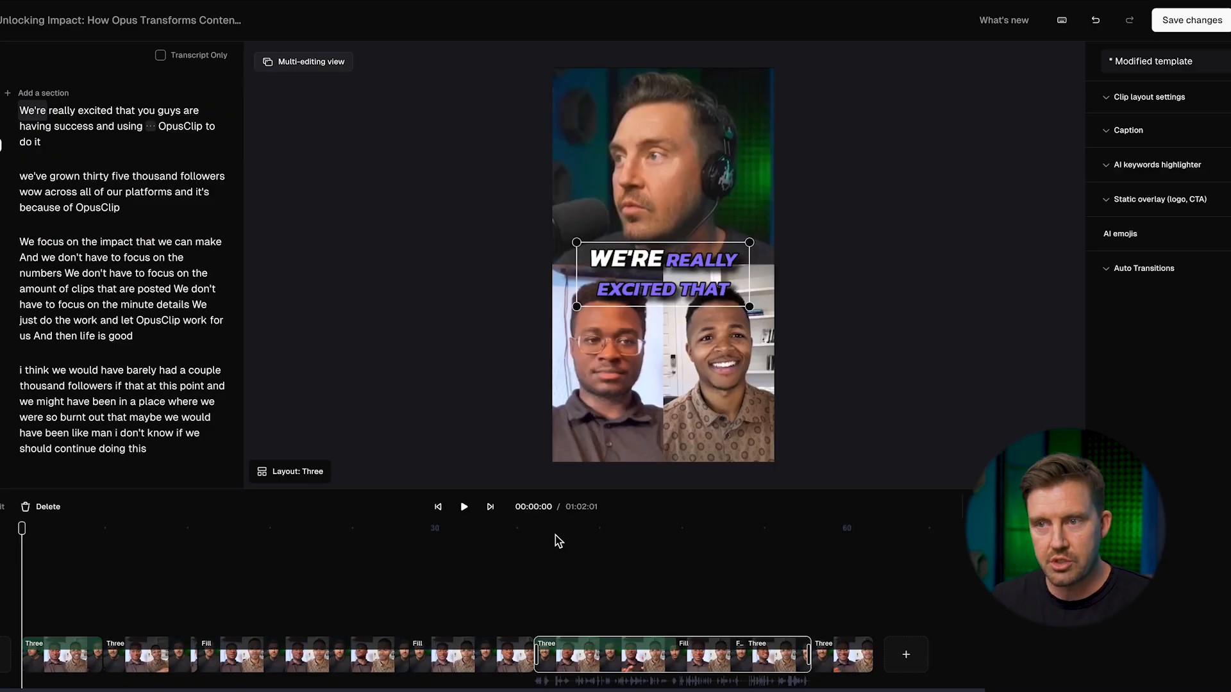
key(End)
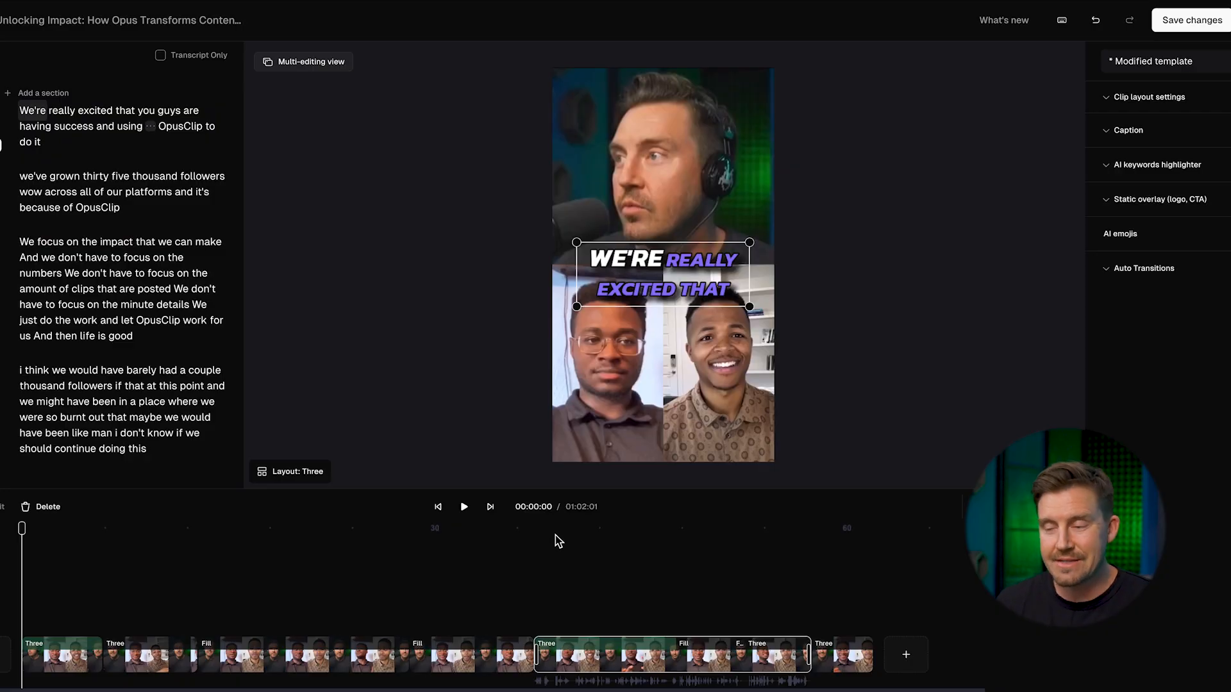
Step: Position the playhead at 00:20:19 inside the first Fill clip, nudging it back and forth frame by frame
click(157, 539)
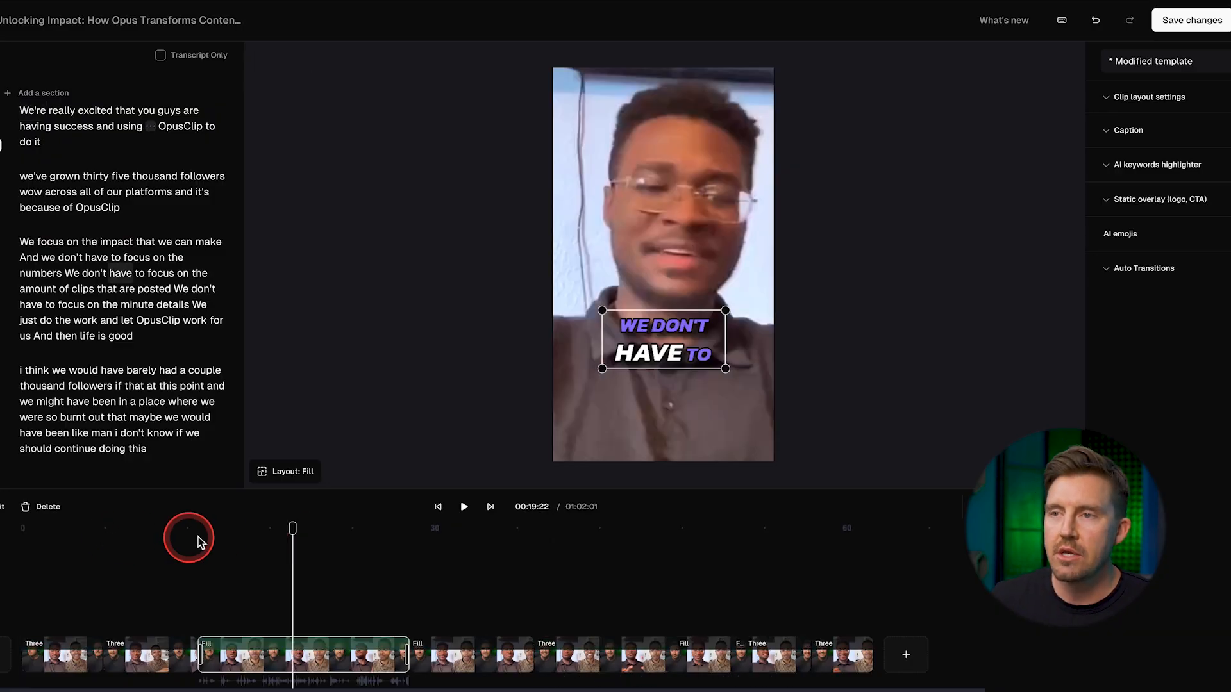
drag(292, 528, 305, 527)
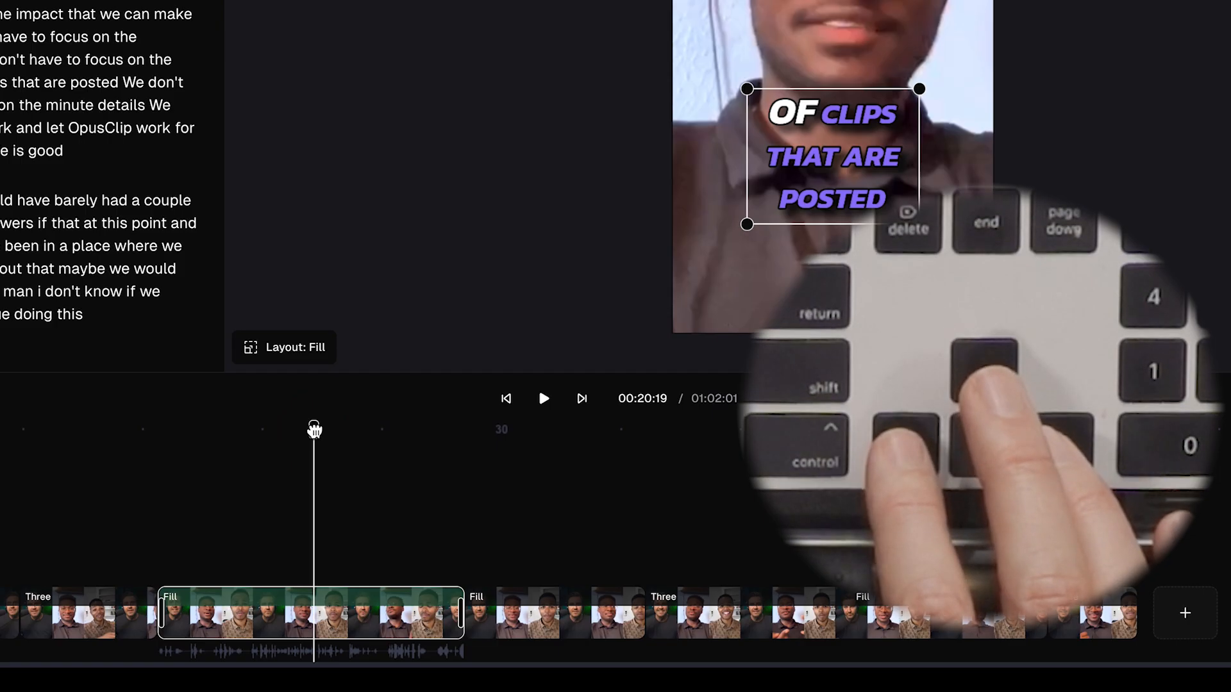
key(Left)
key(Right)
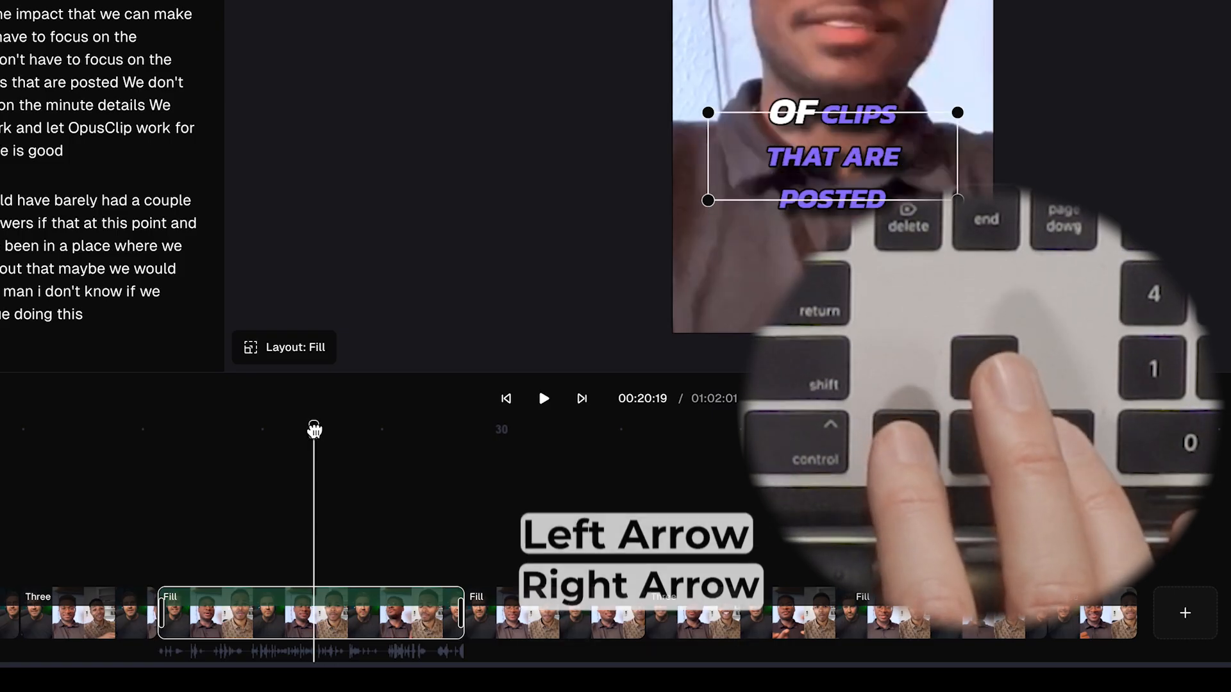
key(Left)
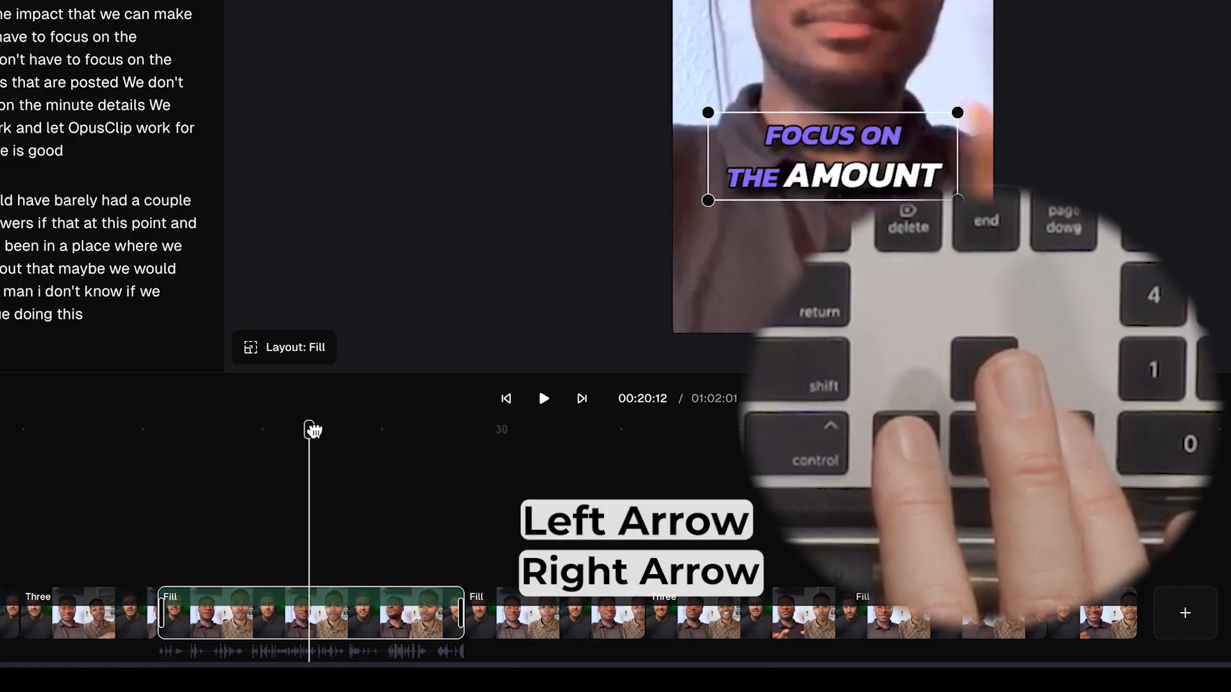
key(Right)
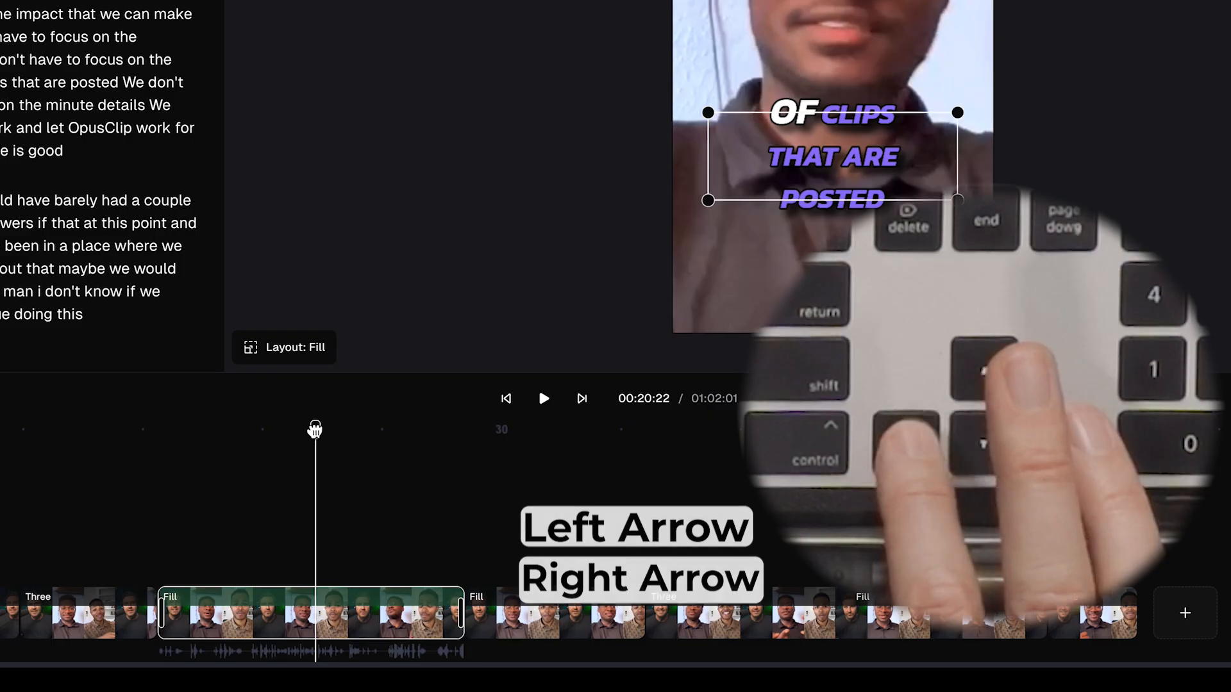
key(Left)
key(Left)
key(Right)
key(Right)
key(Right)
key(Right)
key(Right)
key(Right)
key(Right)
key(Right)
key(Right)
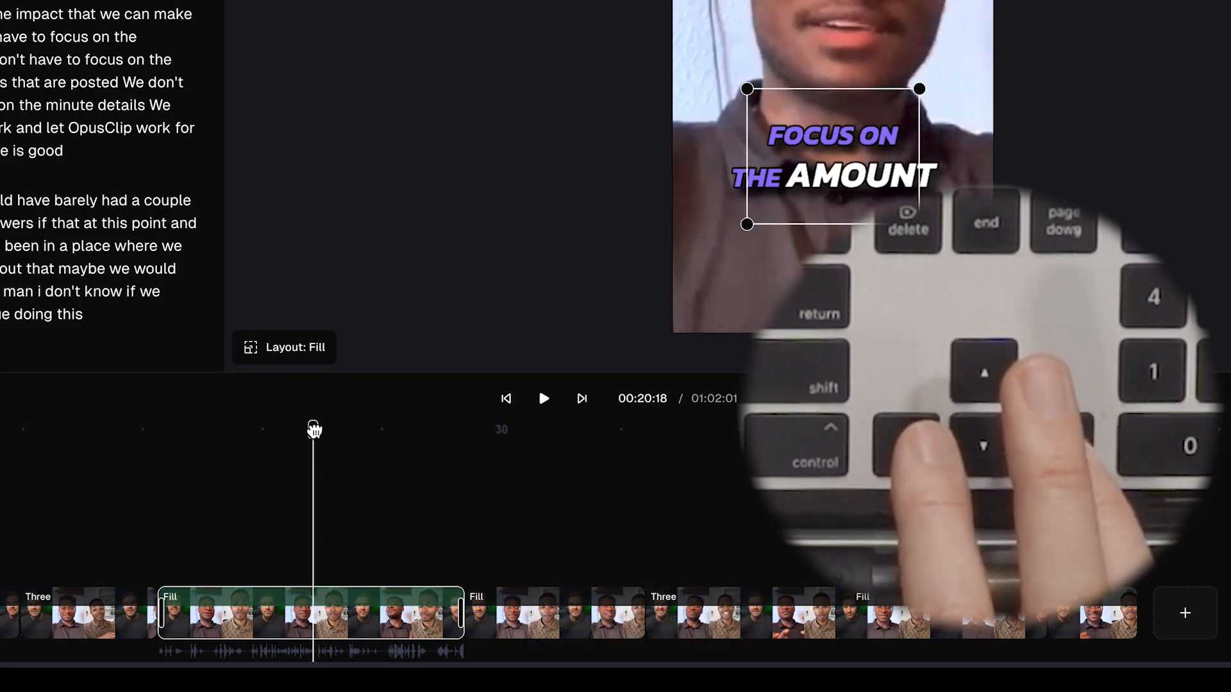
key(Left)
key(Left)
key(Left)
key(Left)
key(Left)
key(Left)
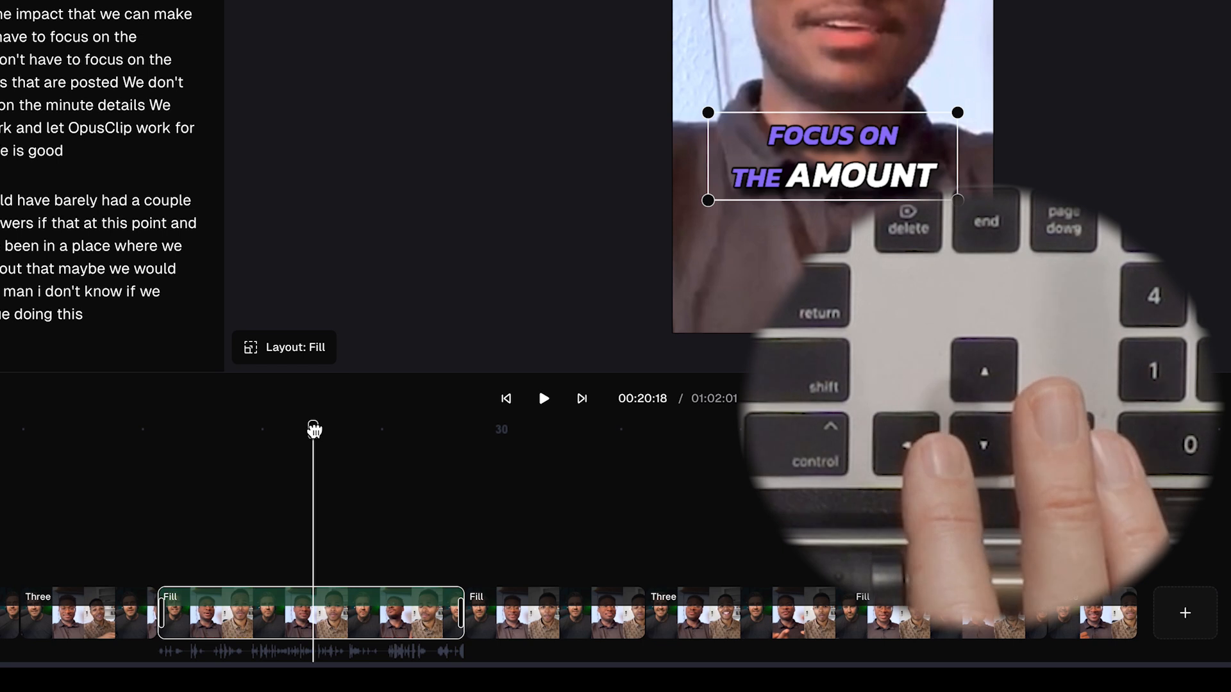
key(Right)
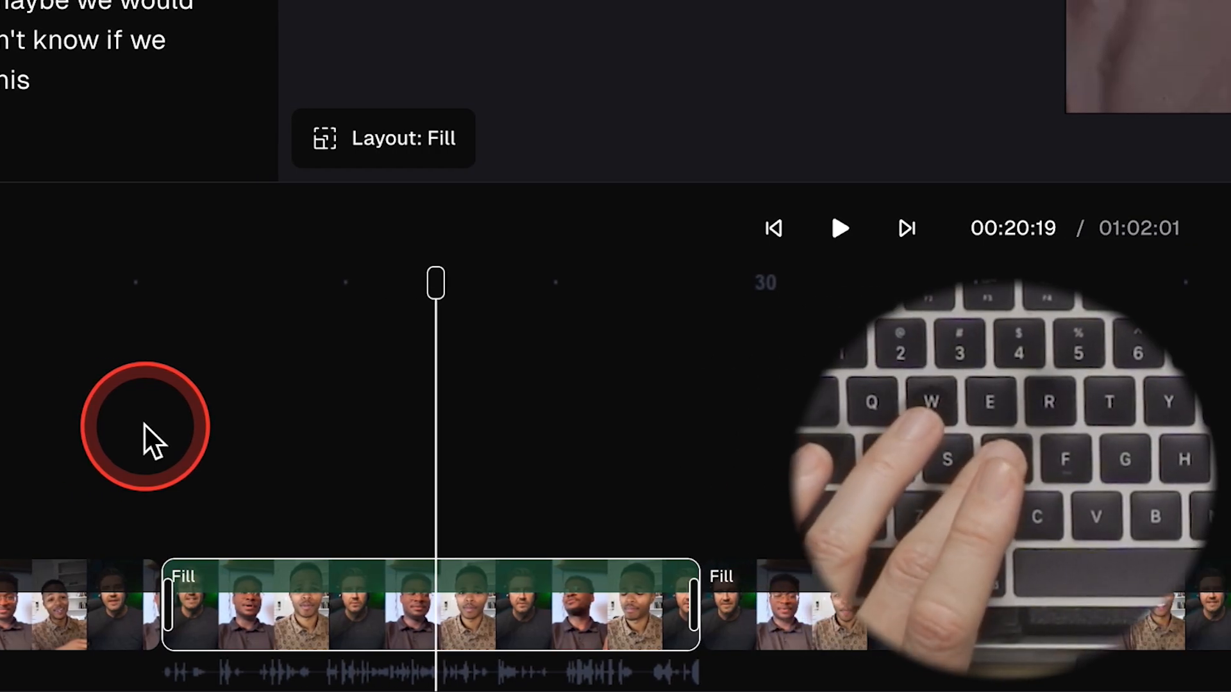
Step: Split the first Fill clip at 00:20:19 and undo the split, then repeat both operations
key(d)
click(253, 471)
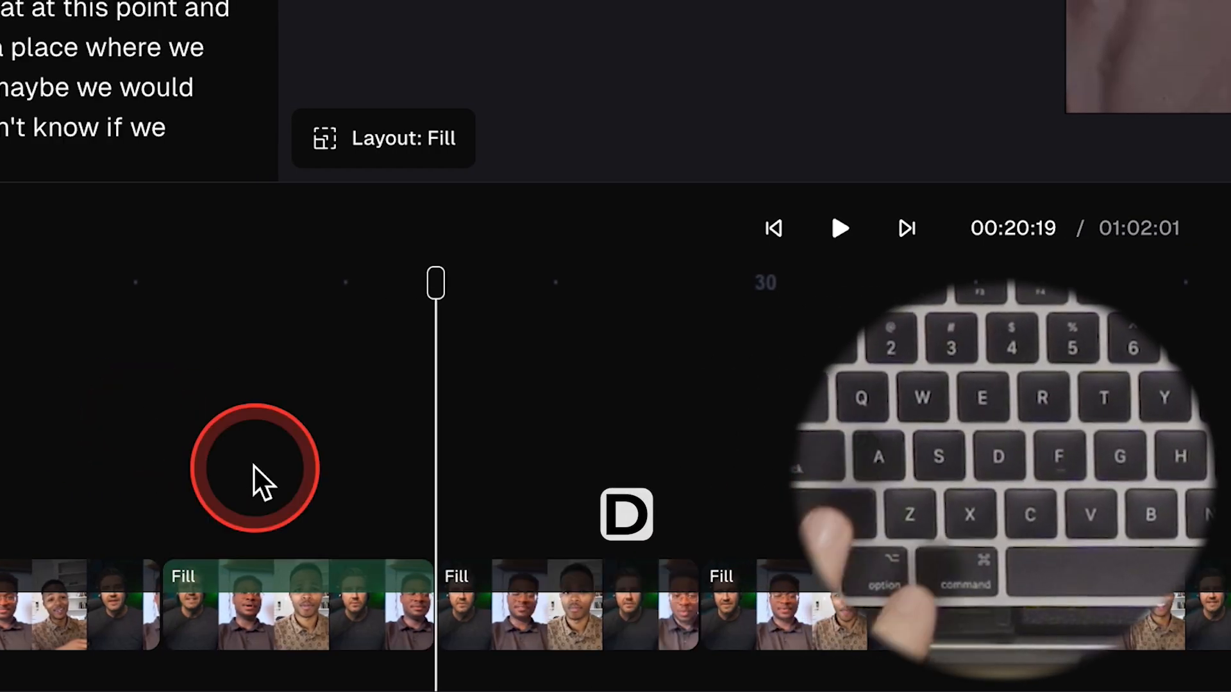
key(ctrl+z)
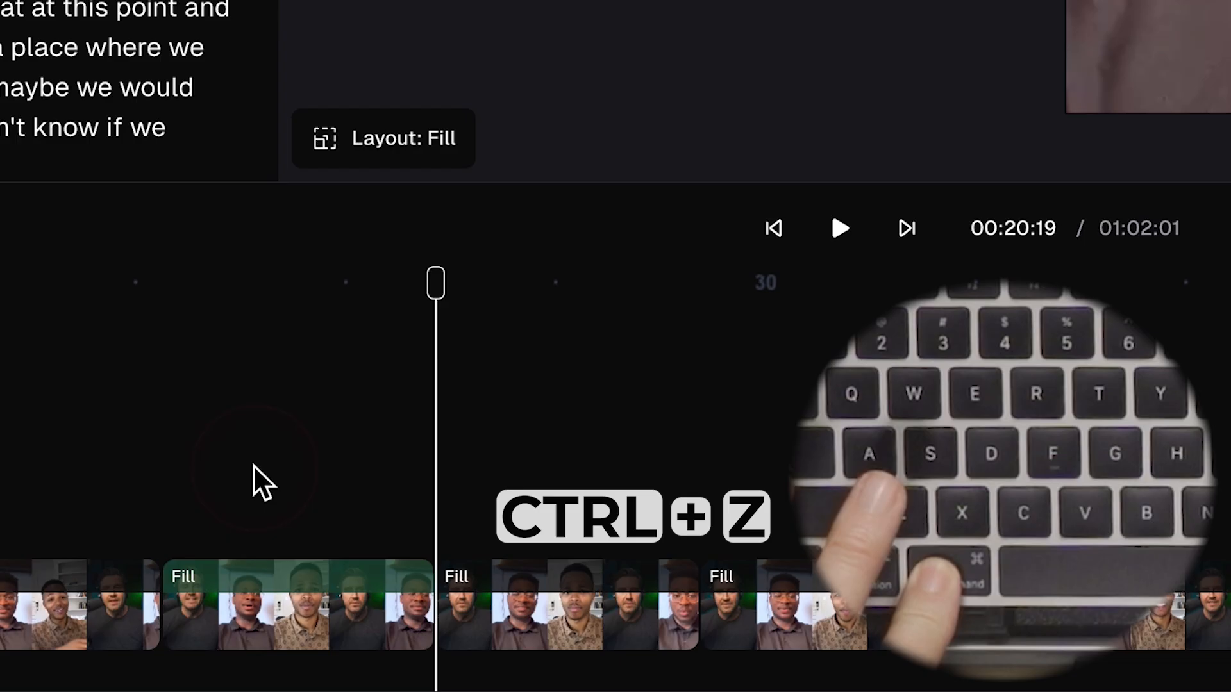
click(530, 451)
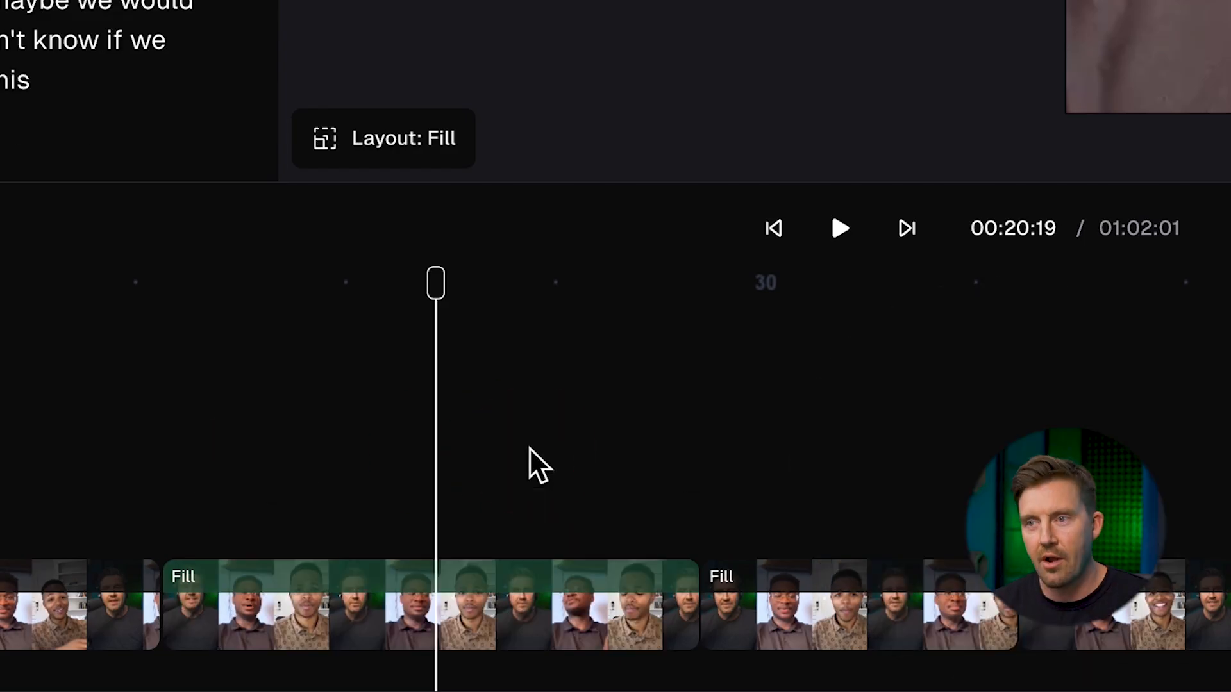
click(502, 613)
click(627, 454)
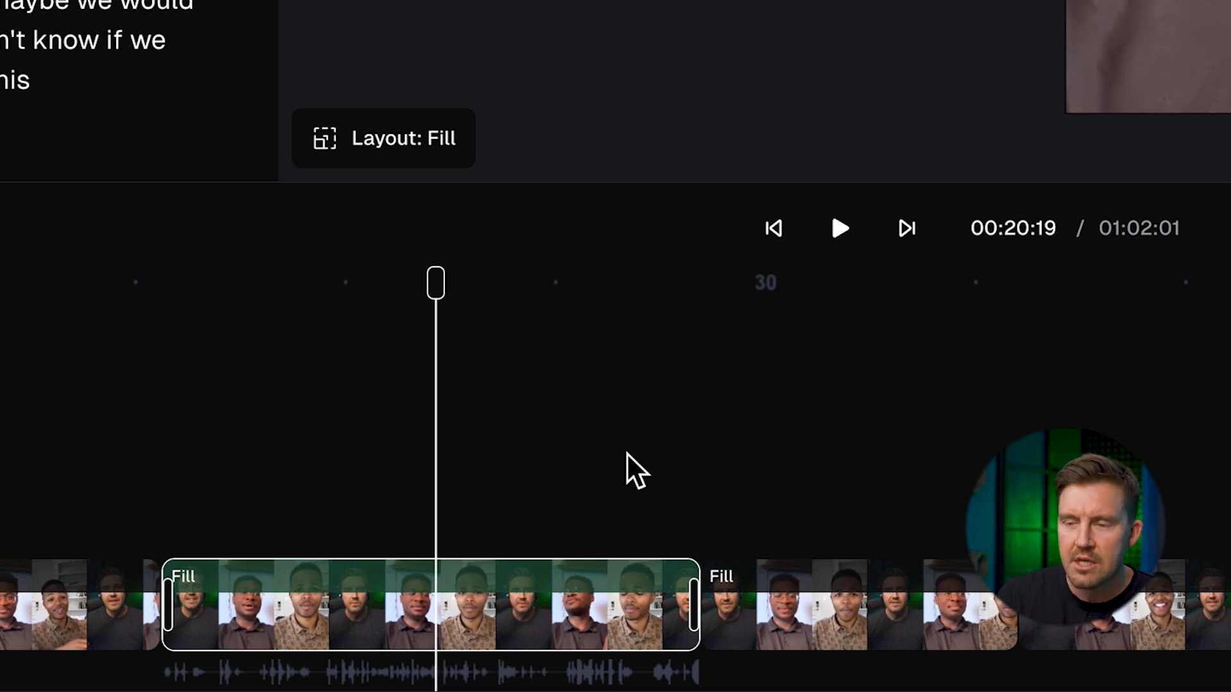
key(s)
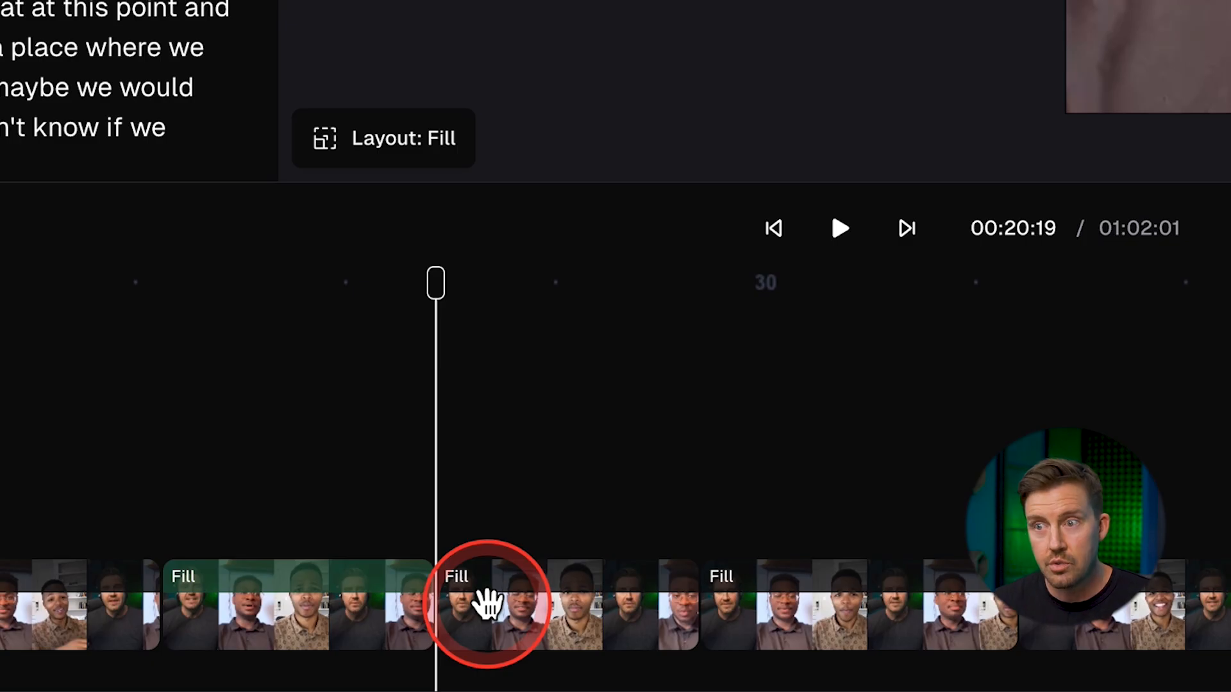
key(ctrl+z)
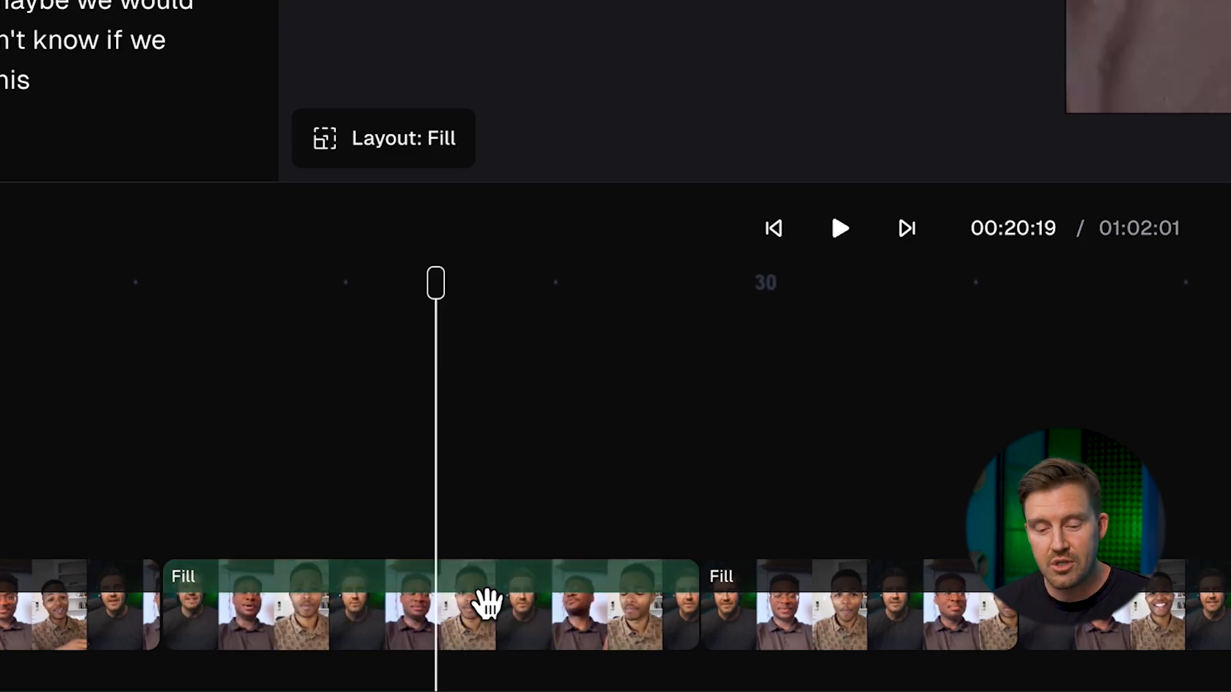
Step: Split the first Fill clip at 00:20:19 and try deleting the segment after the cut
click(486, 607)
key(s)
key(d)
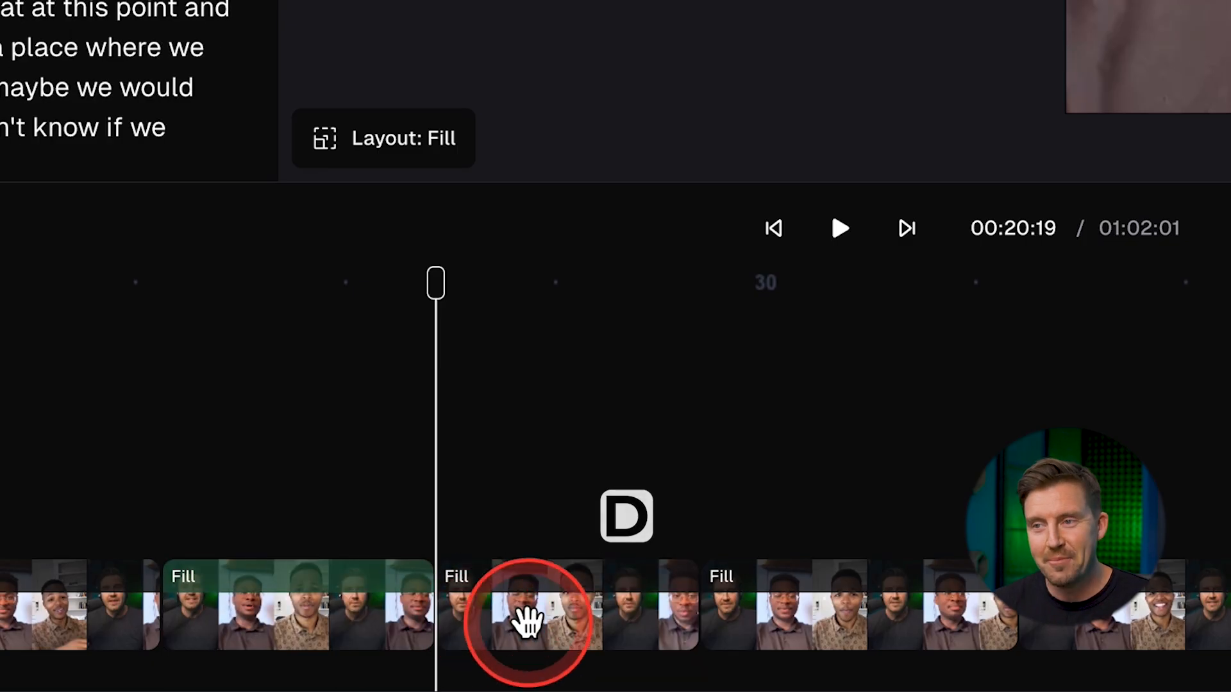
click(523, 614)
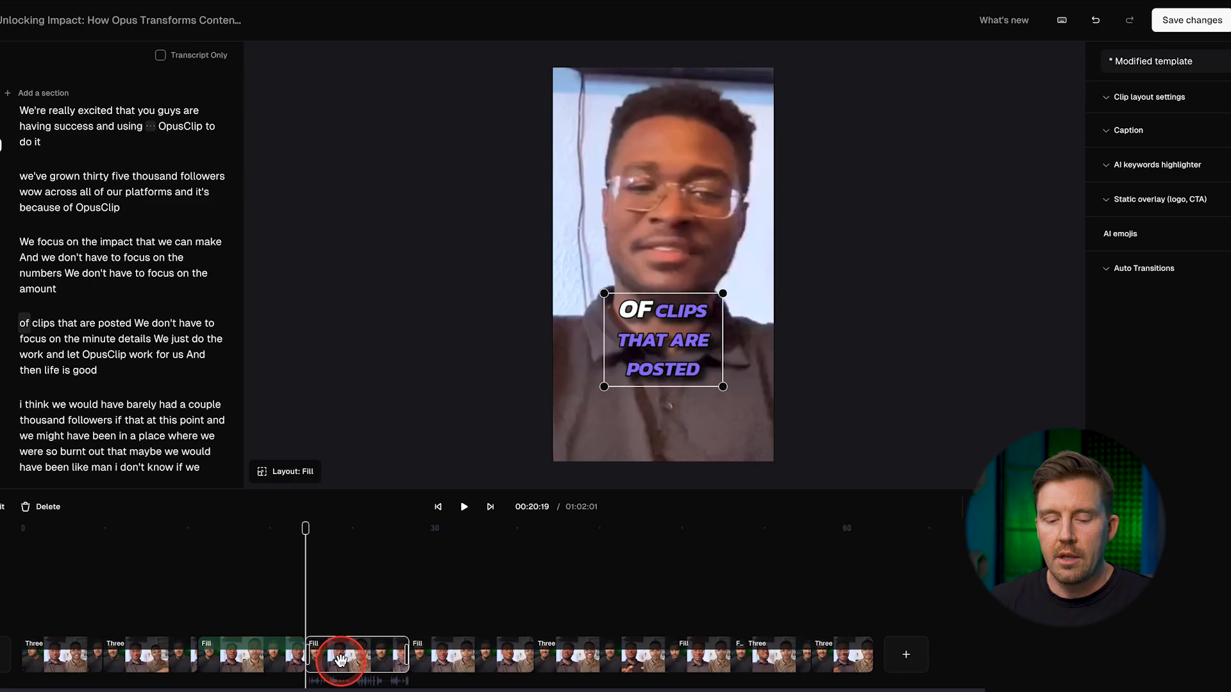
key(Delete)
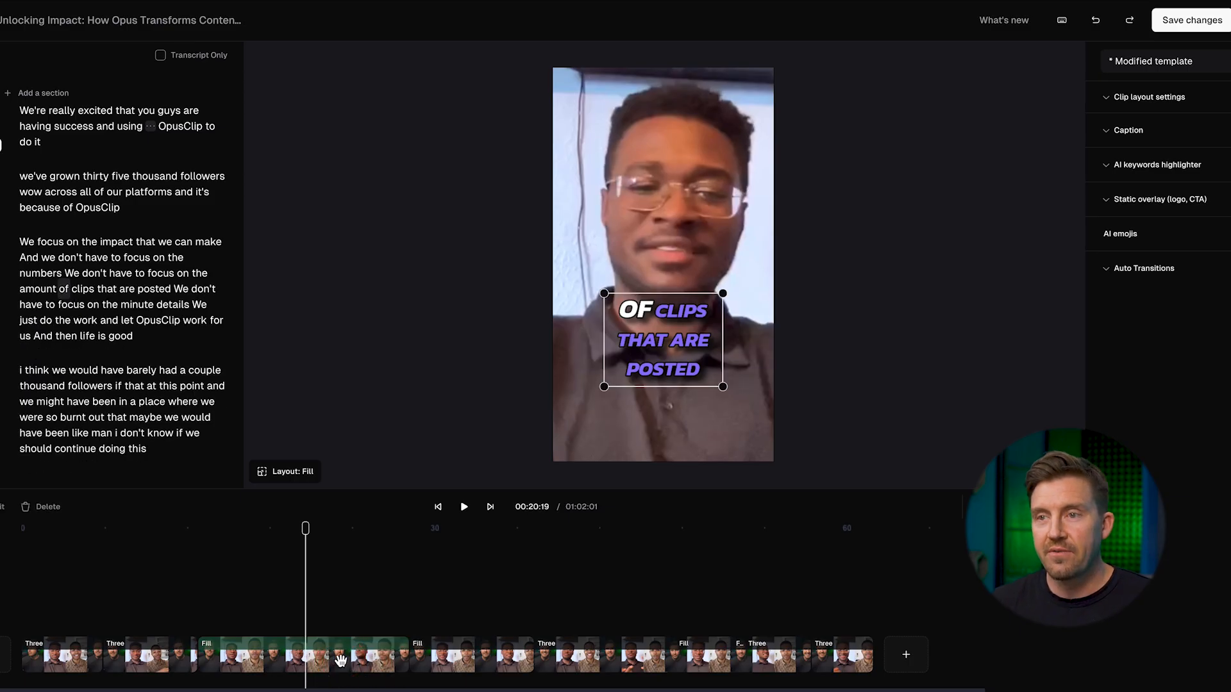
click(339, 663)
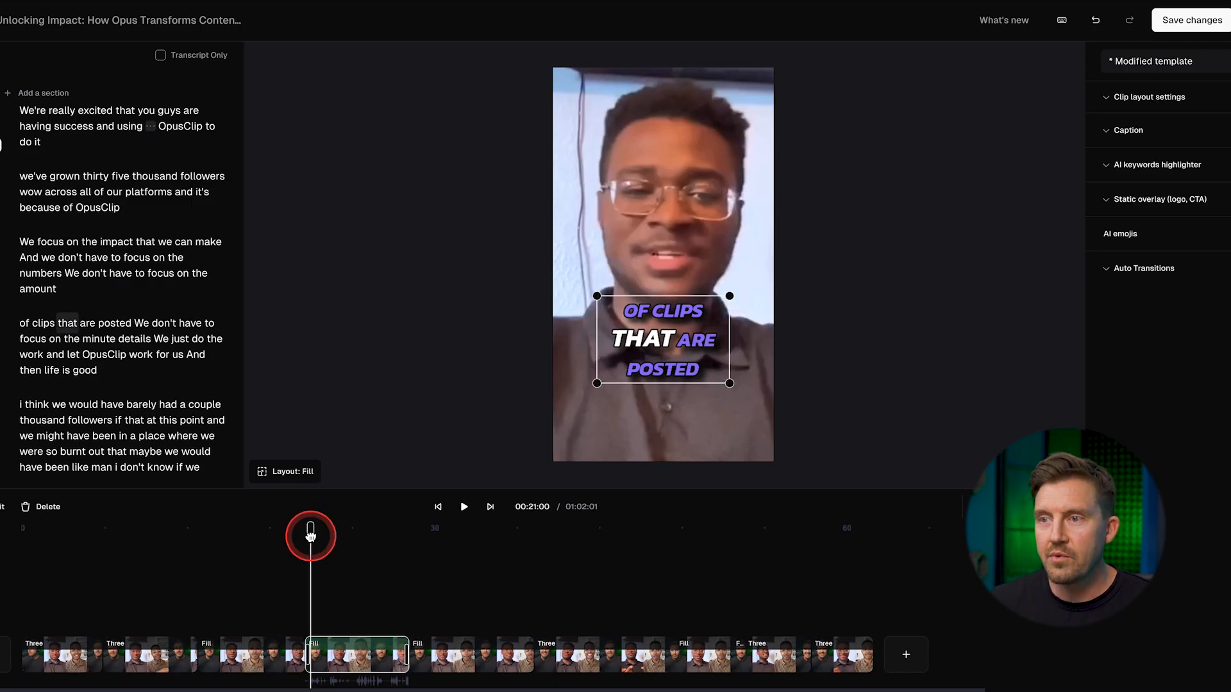
Step: Move the playhead to 00:21:04 and magnify the timeline around the segment after the cut
drag(311, 534, 313, 533)
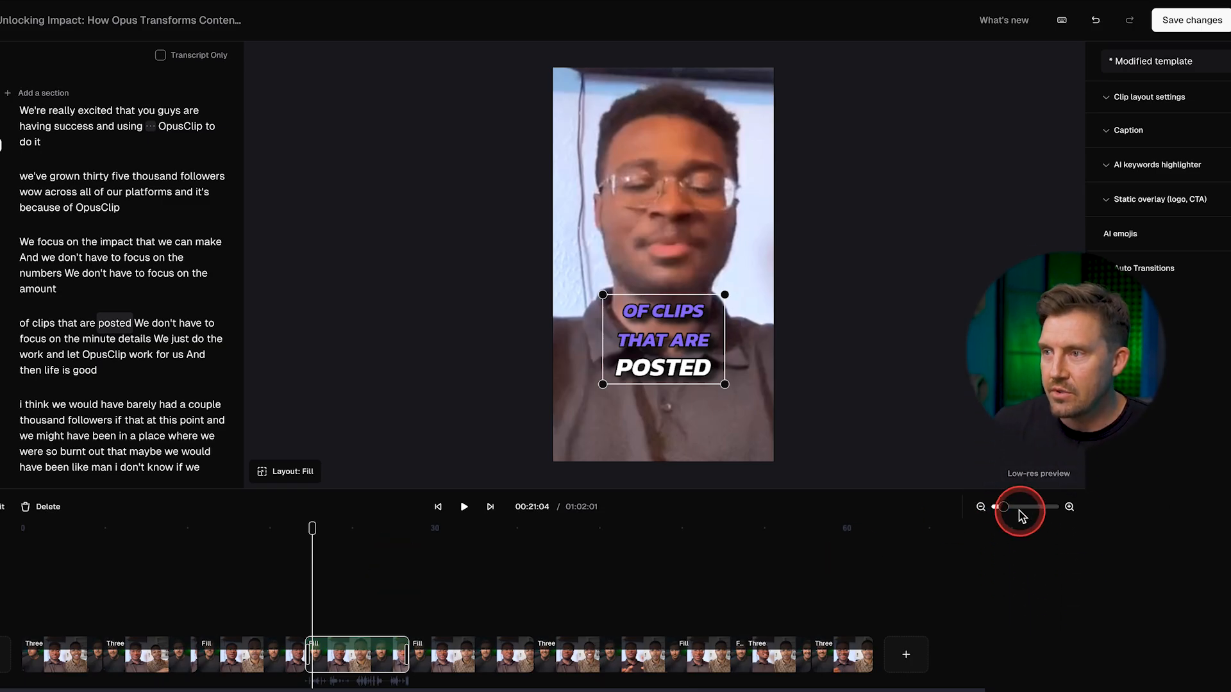
drag(1004, 511, 1026, 512)
scroll(994, 564, right, 10)
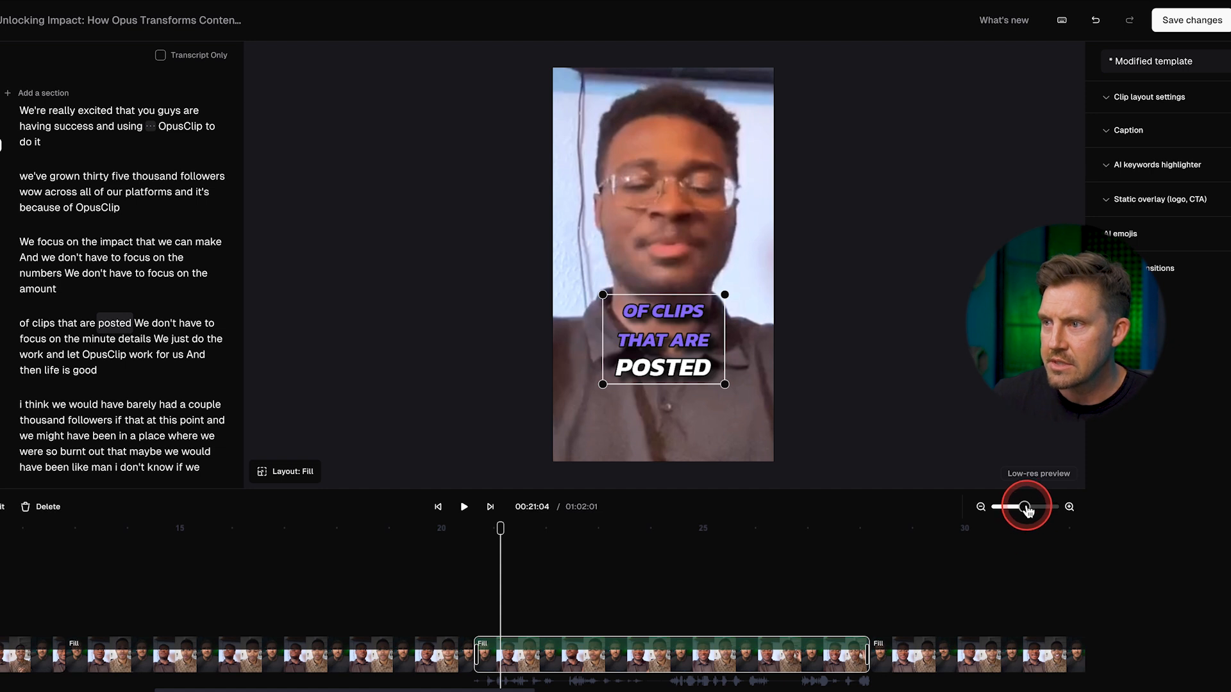
drag(1027, 509, 1039, 510)
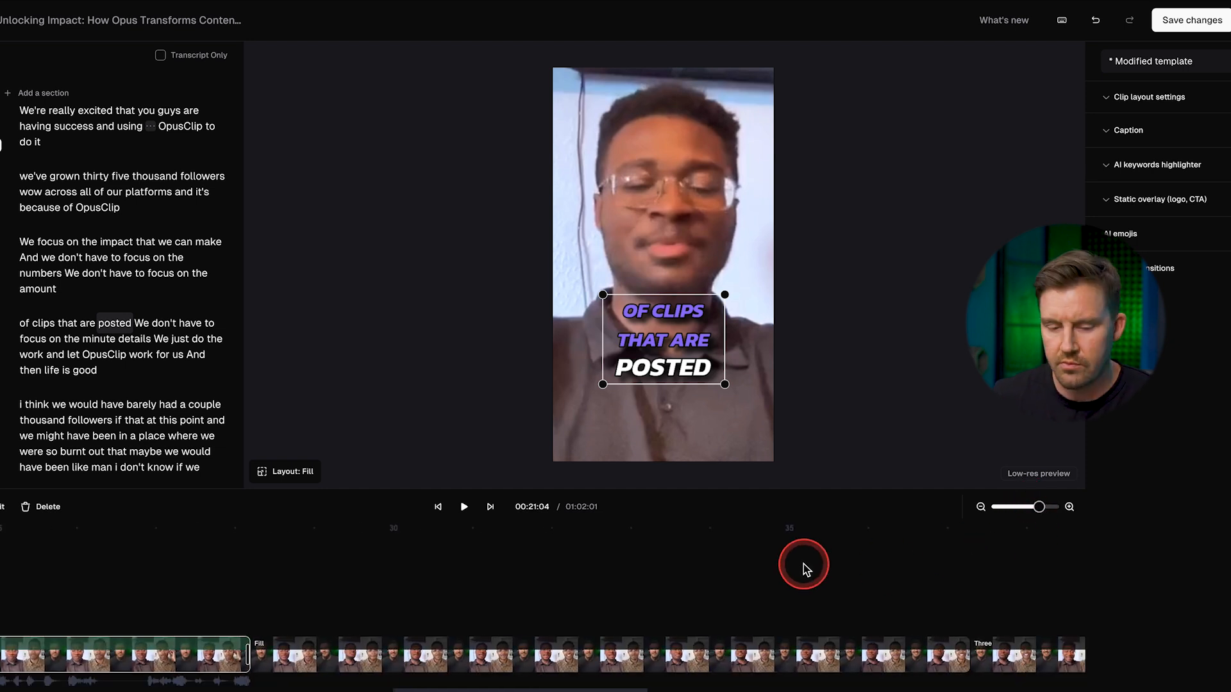
scroll(803, 565, left, 5)
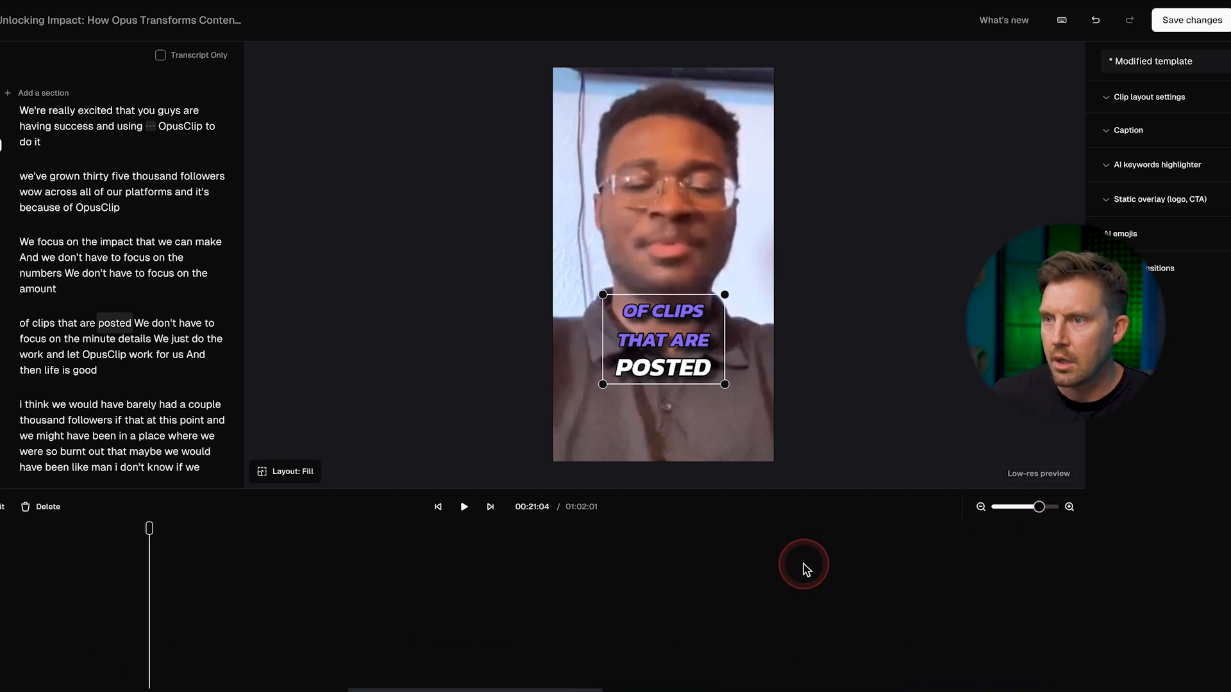
scroll(806, 567, left, 5)
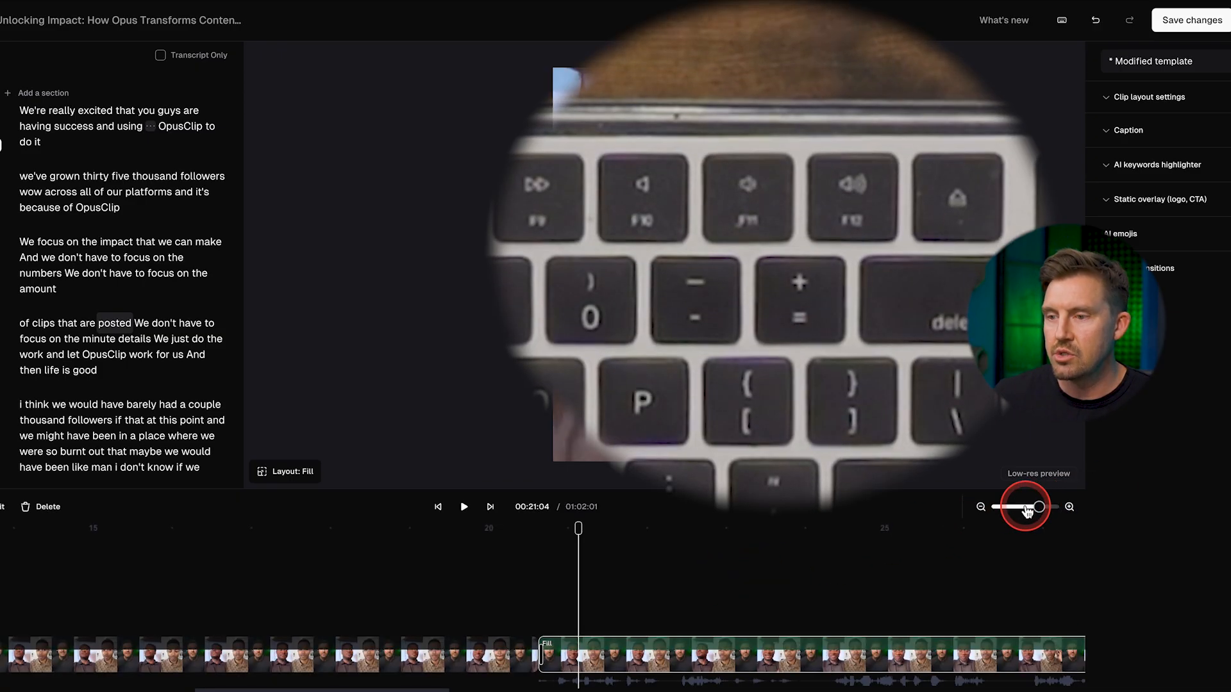
Step: Zoom the timeline in and out around the playhead at 00:21:04, ending on a closer view
key(super+equal)
key(super+equal)
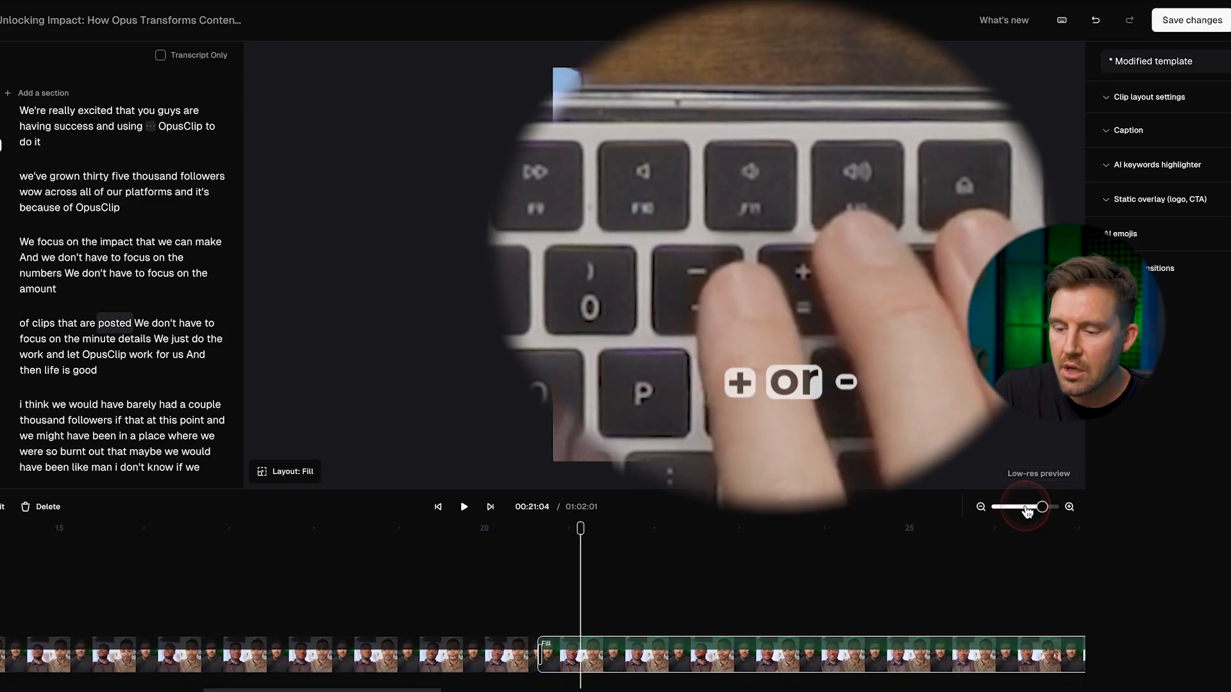
key(super+minus)
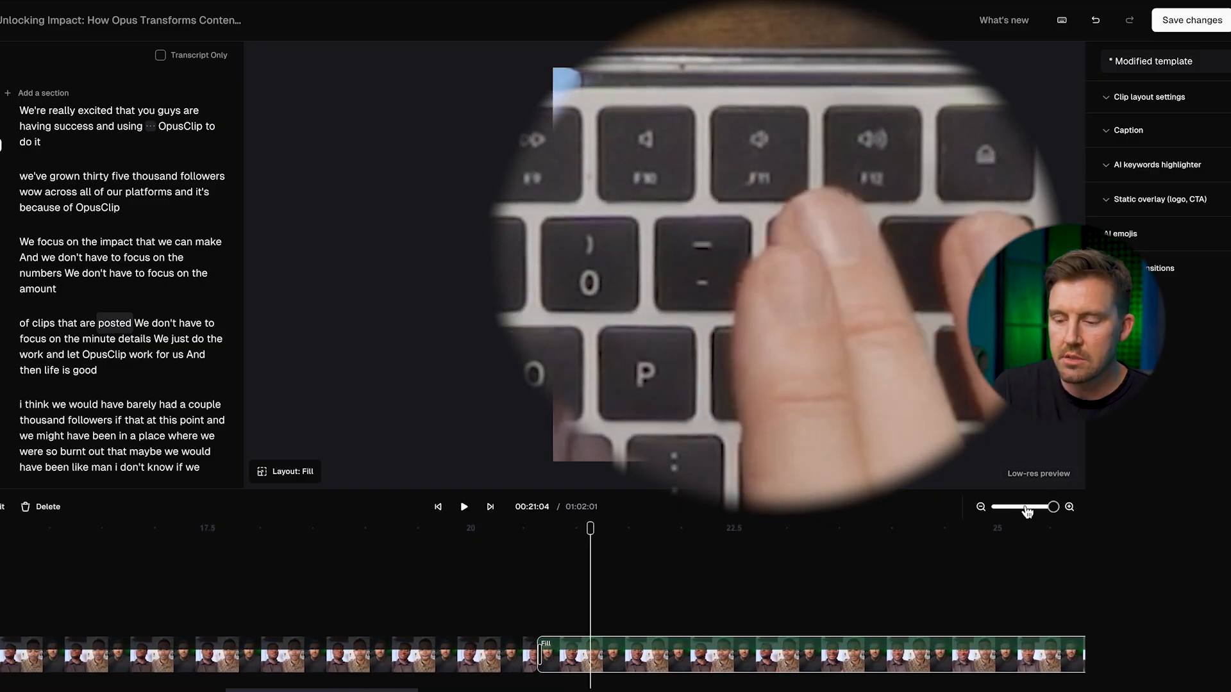
key(super+equal)
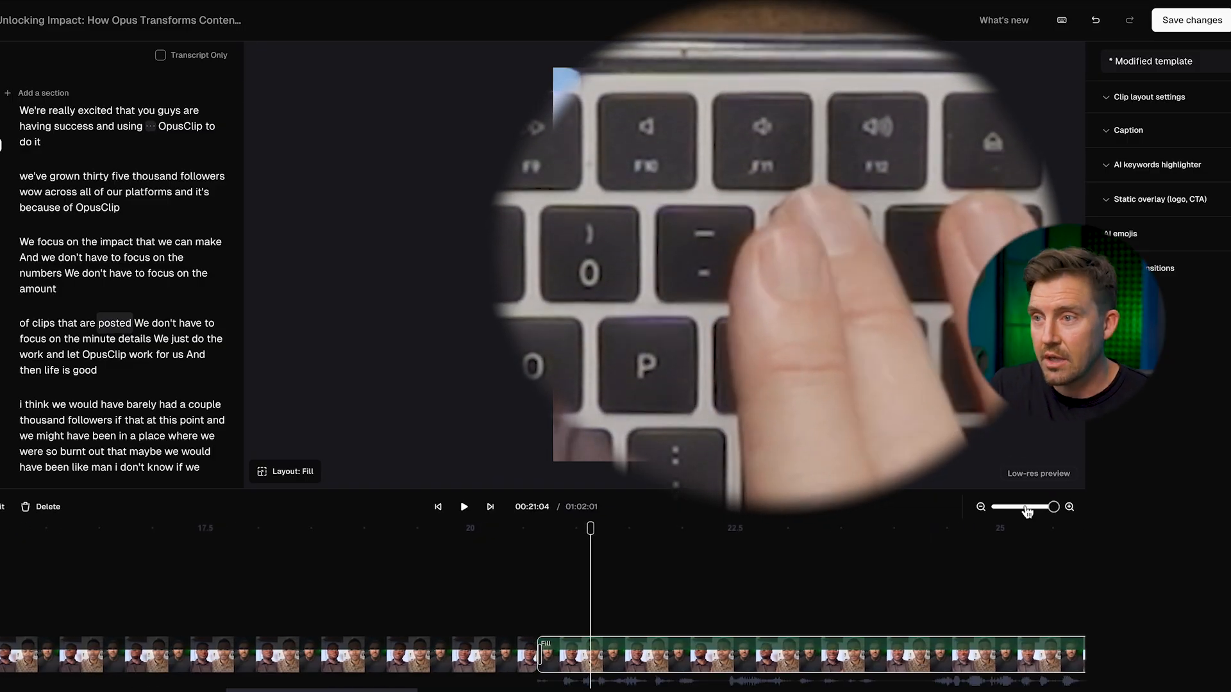
key(super+minus)
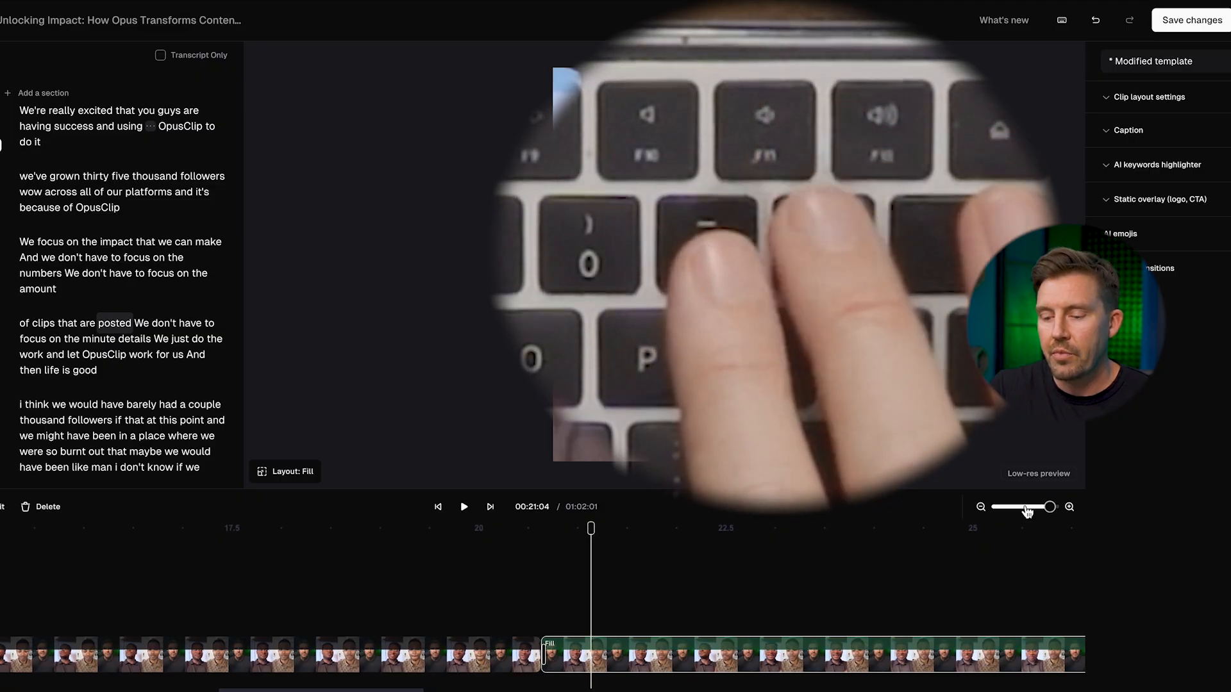
key(super+equal)
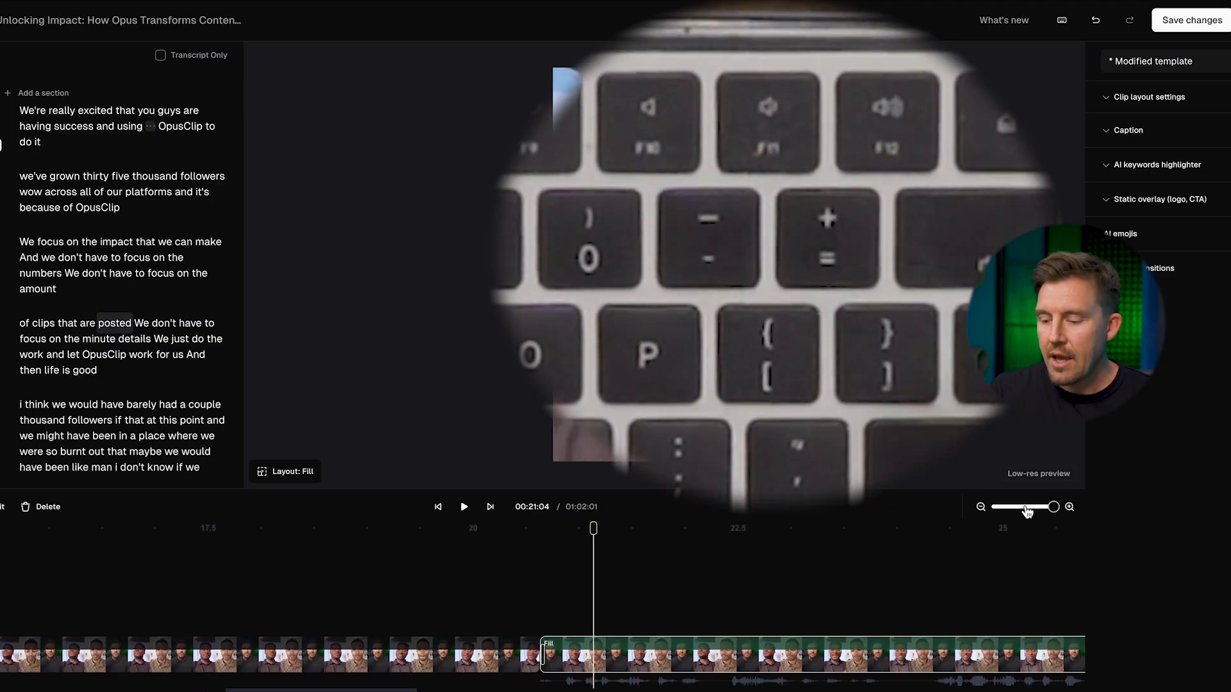
Step: Step the playhead backward frame by frame to the cut at 00:20:20
key(super+minus)
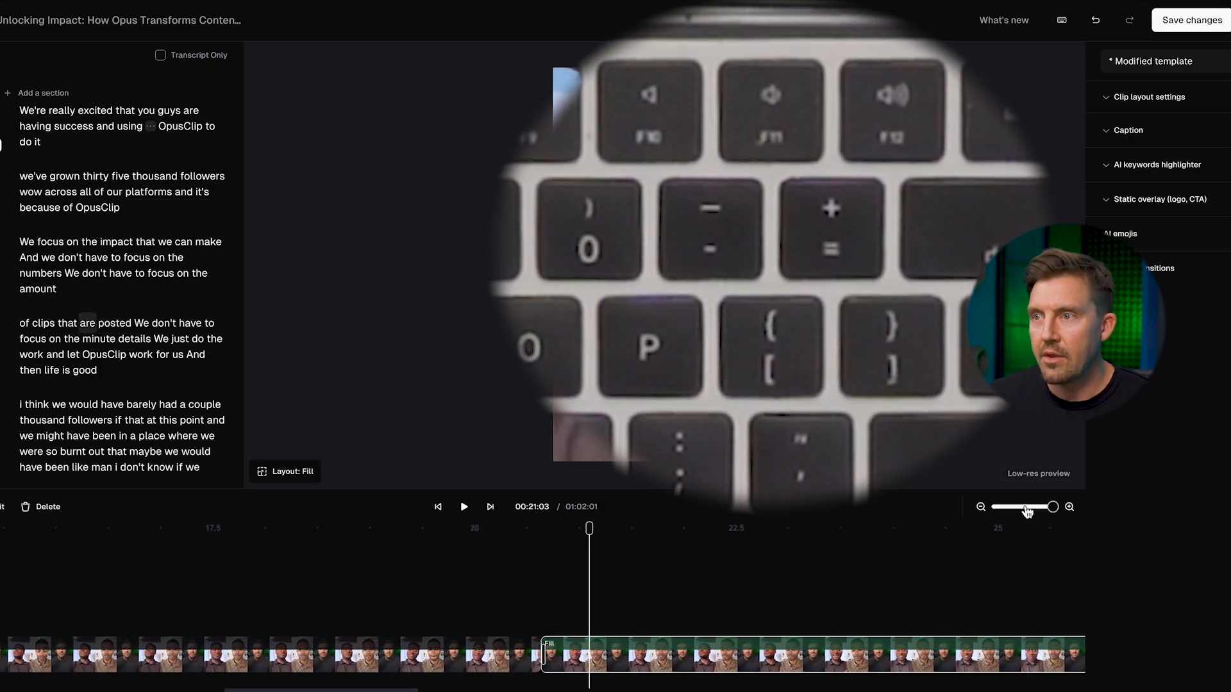
key(Left)
key(Left)
key(Left)
key(Left)
key(Left)
key(Left)
key(Left)
key(Left)
key(Left)
key(Left)
key(Left)
key(Left)
key(Left)
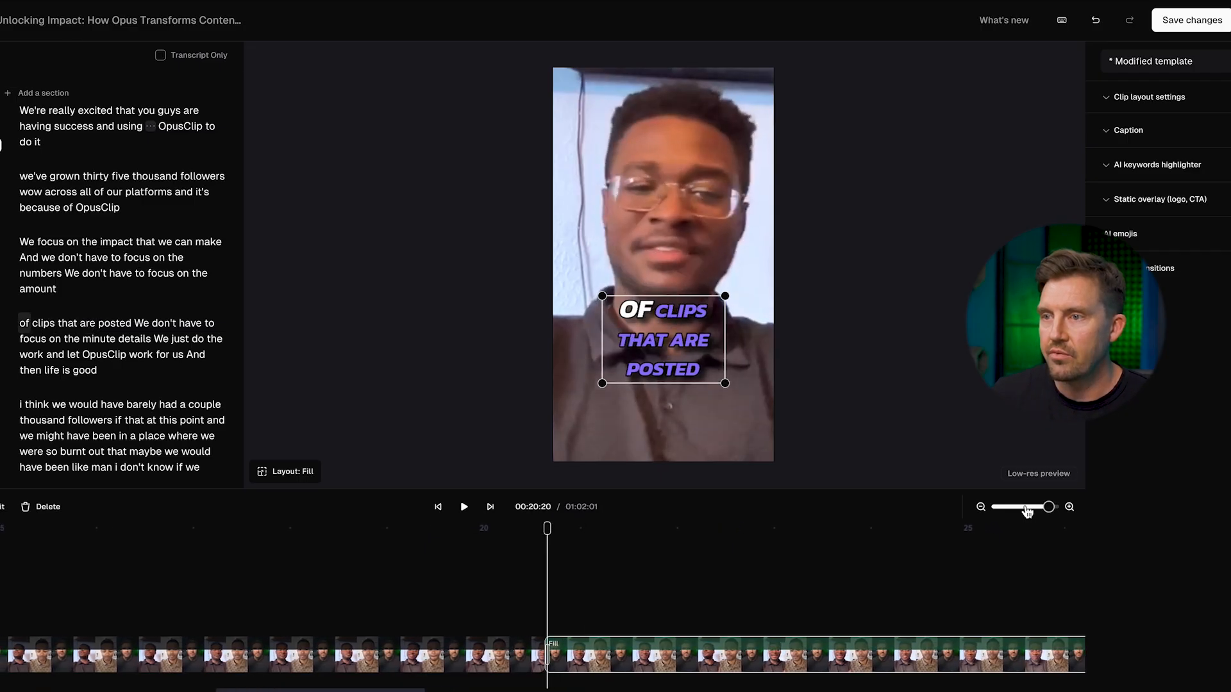
Step: Step the playhead about ten more frames backward, past the cut into the preceding Fill segment
key(Left)
key(Left)
key(Left)
key(Left)
key(Left)
key(Left)
key(Left)
key(Left)
key(Left)
key(Left)
Step: Step the playhead forward frame by frame across the cut to 00:21:02
key(Right)
key(Right)
key(Right)
key(Right)
key(Right)
key(Right)
key(Right)
key(Right)
key(Right)
key(Right)
key(Right)
key(Right)
key(Right)
key(Right)
key(Right)
key(Right)
key(Right)
key(Right)
key(Right)
key(Right)
key(Right)
key(Right)
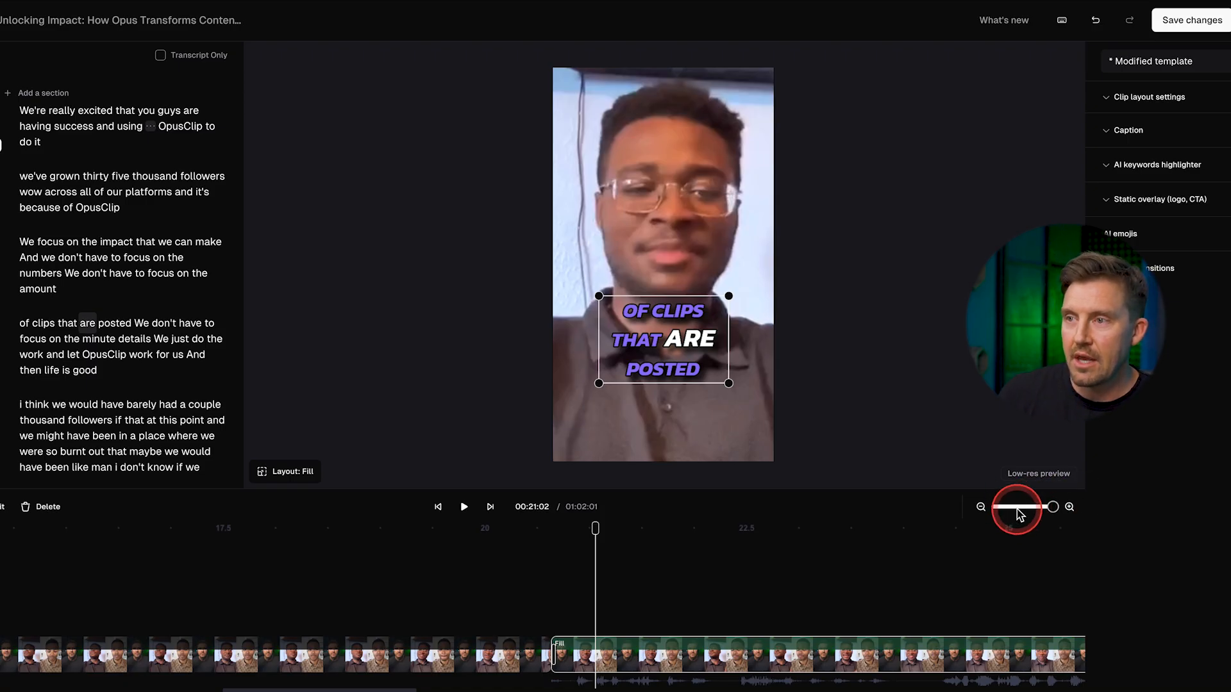
Step: Fit the whole timeline to the screen and place the playhead at 00:01:18 in the first Three clip
click(1020, 509)
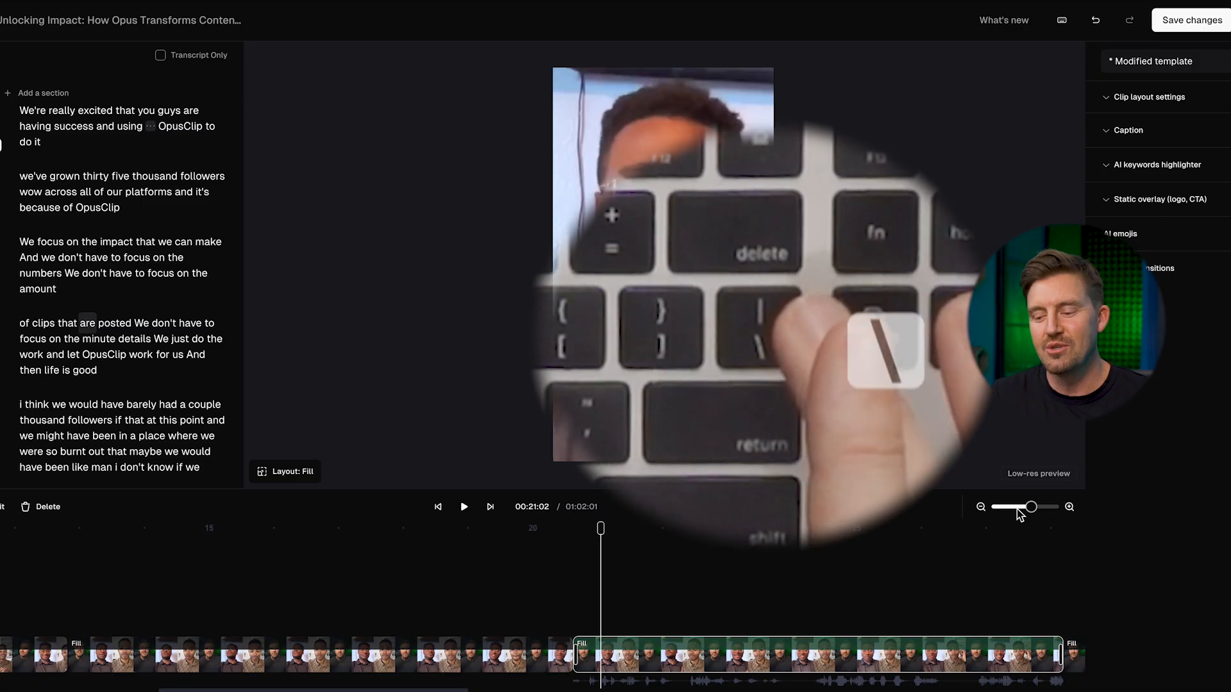
key(backslash)
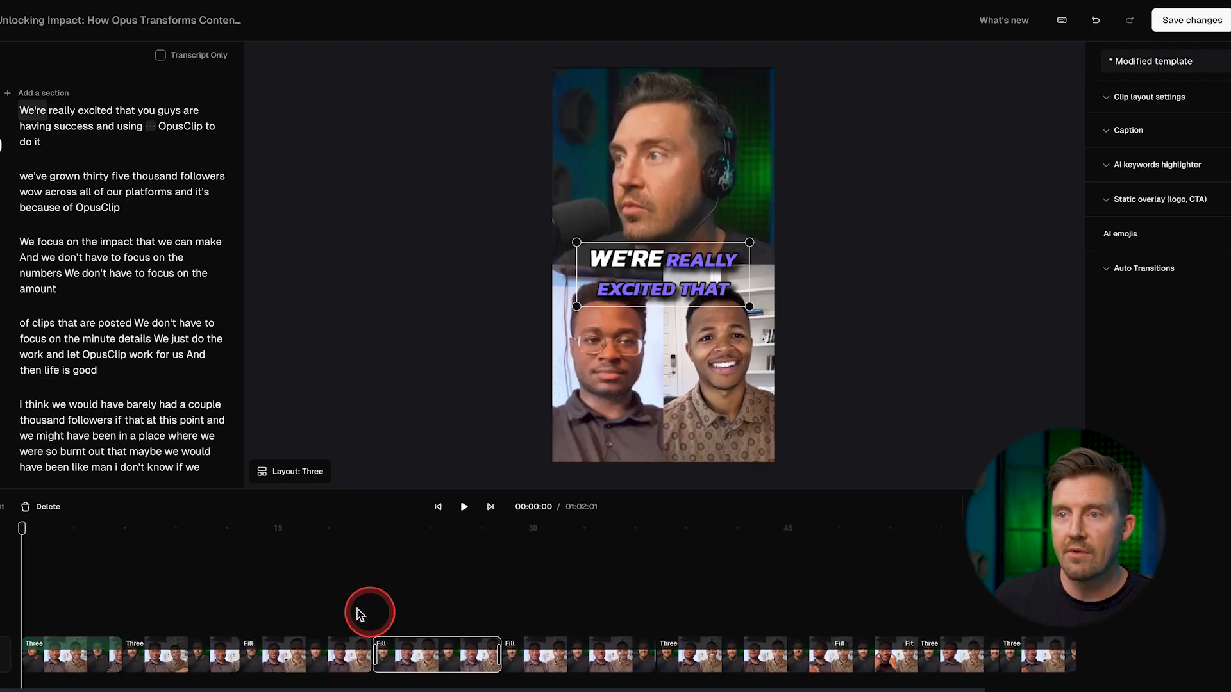
click(51, 556)
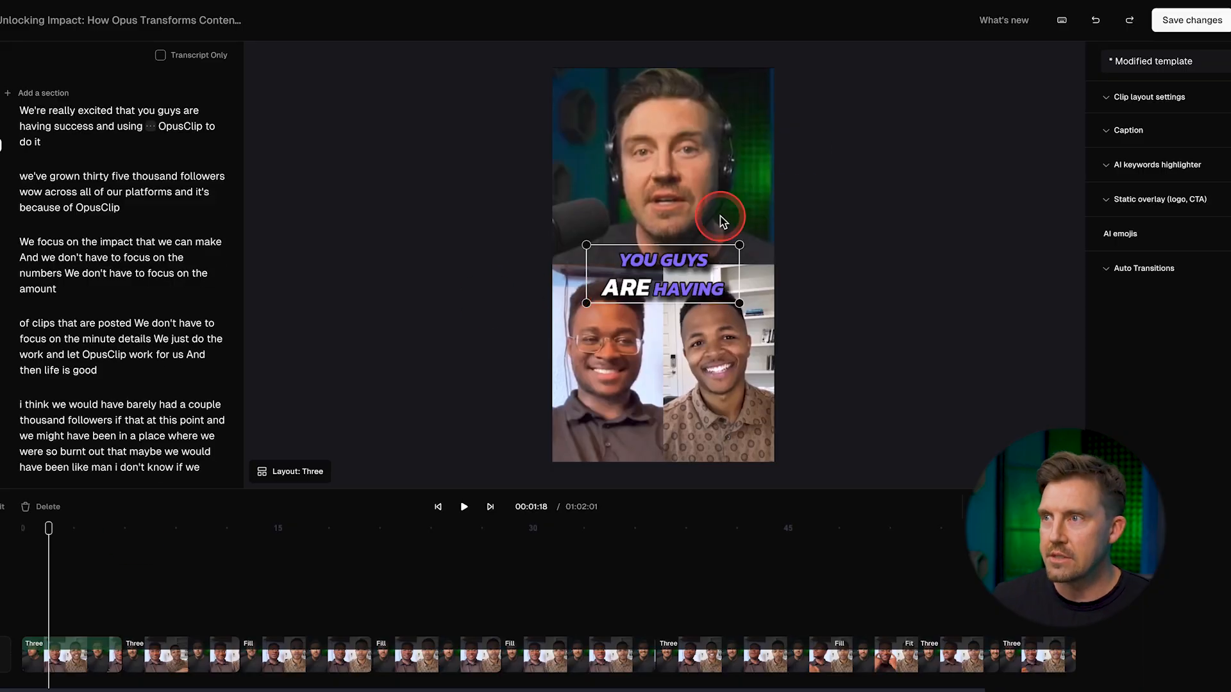
Step: Review the editor's keyboard shortcuts list for Windows and macOS, and close it
click(1062, 23)
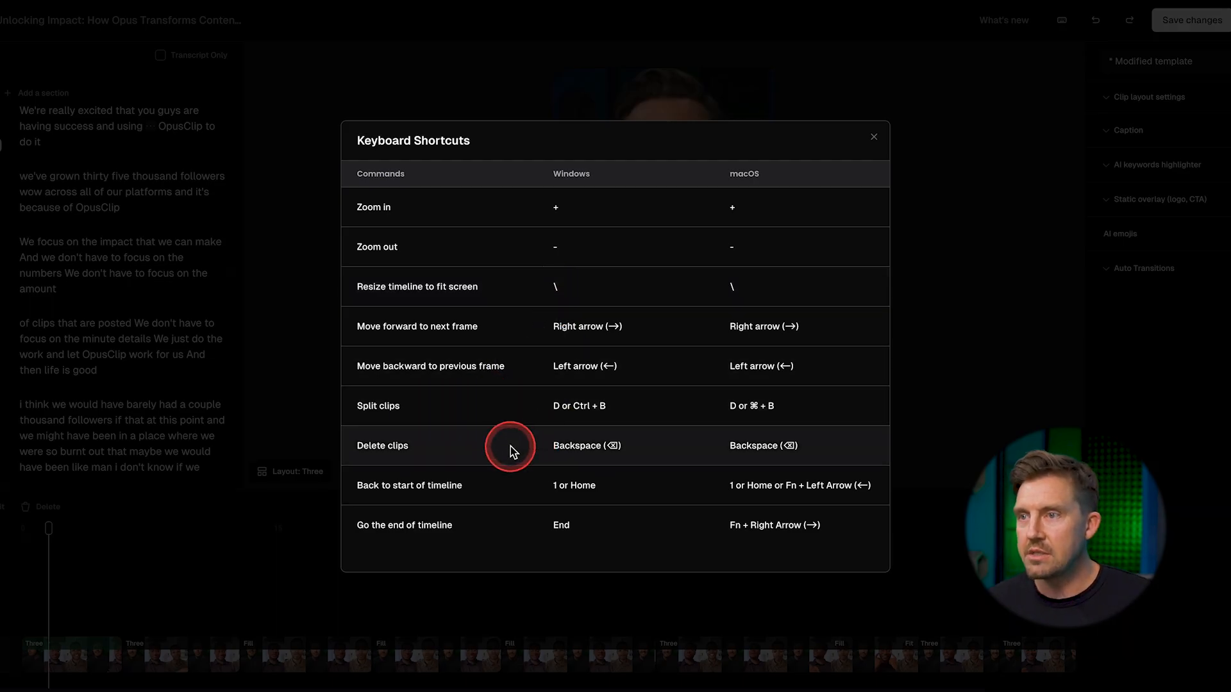
click(874, 137)
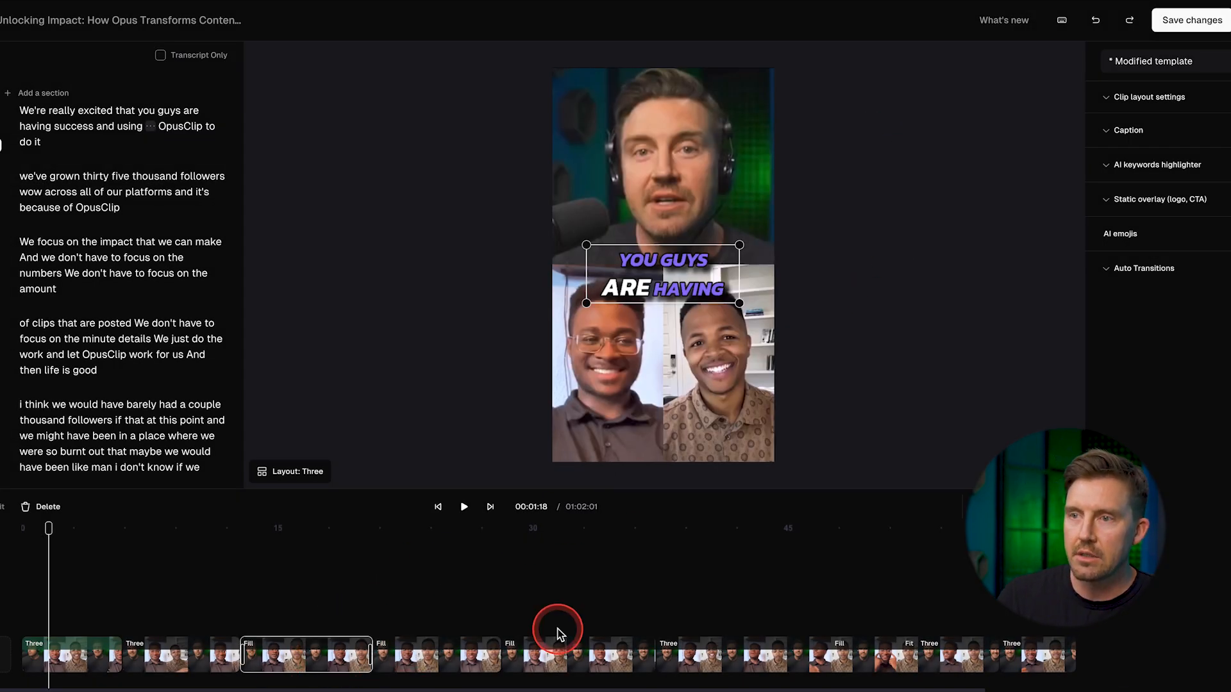
Step: Delete the first Fill clip from the timeline and undo the deletion
key(Delete)
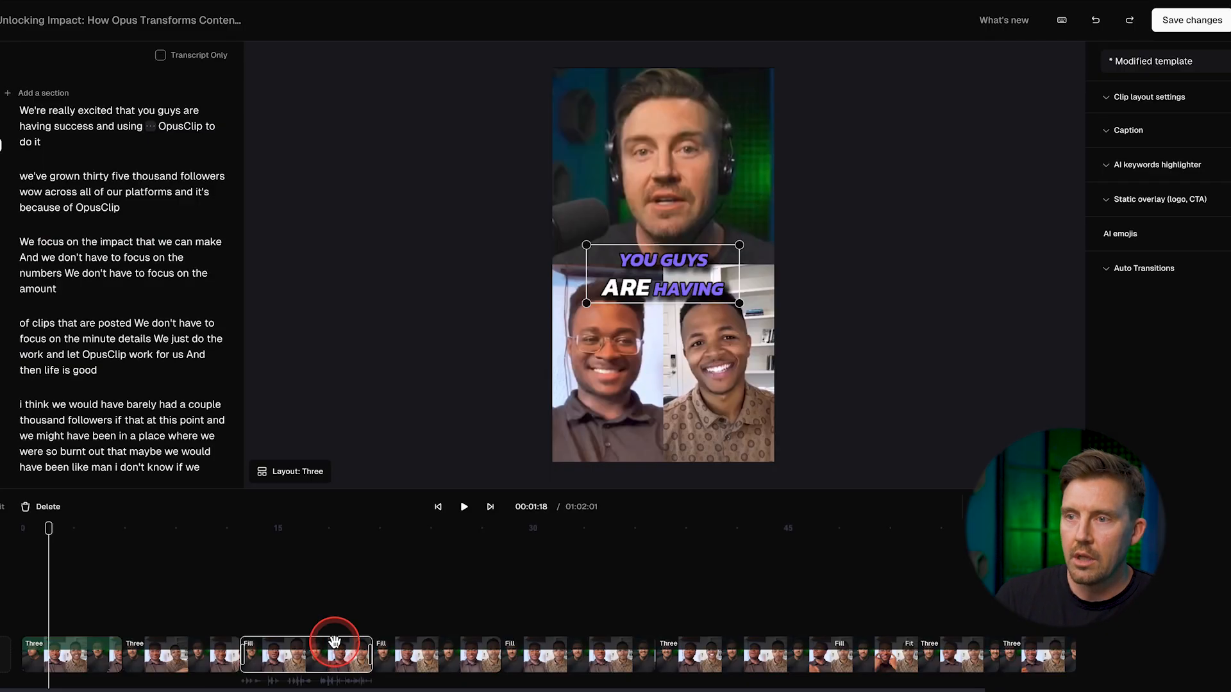
key(Delete)
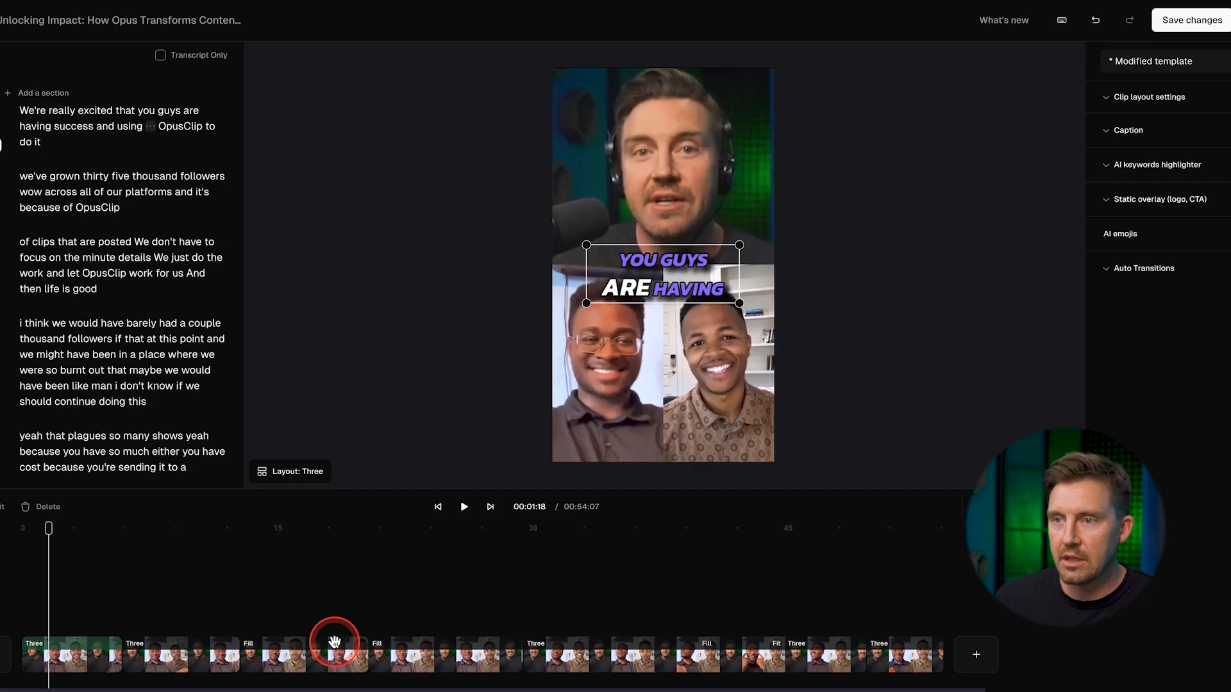
key(ctrl+z)
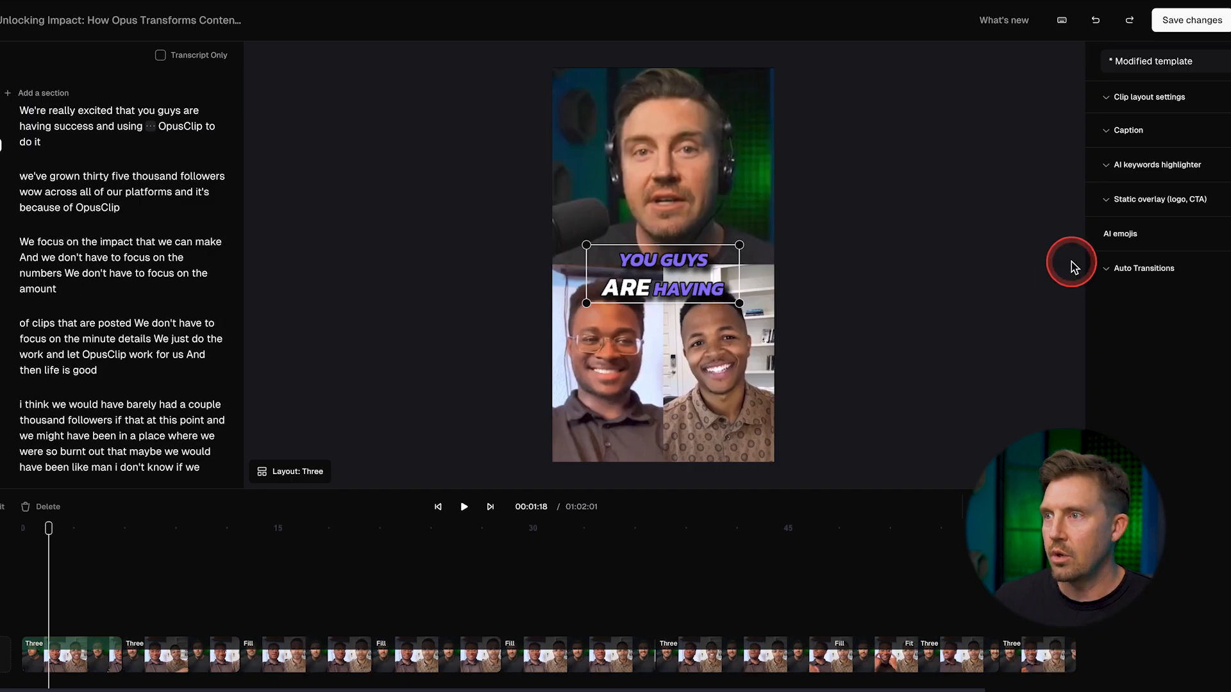
Step: Reopen the editor's keyboard shortcuts list
click(1063, 21)
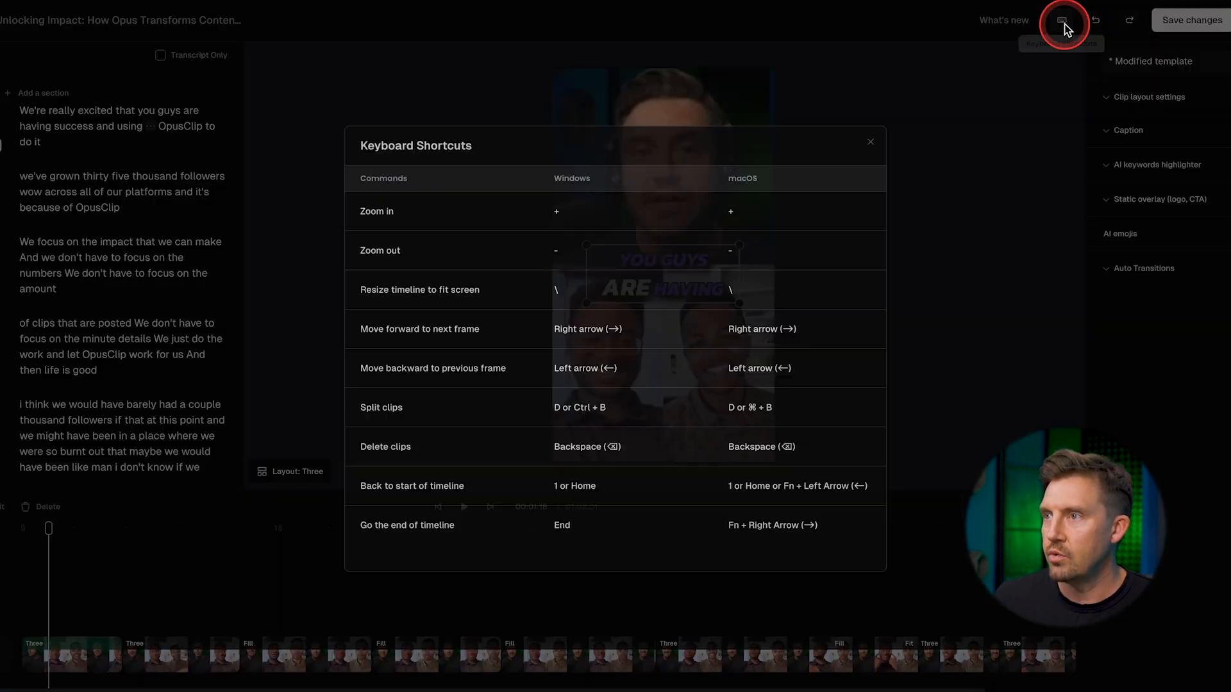